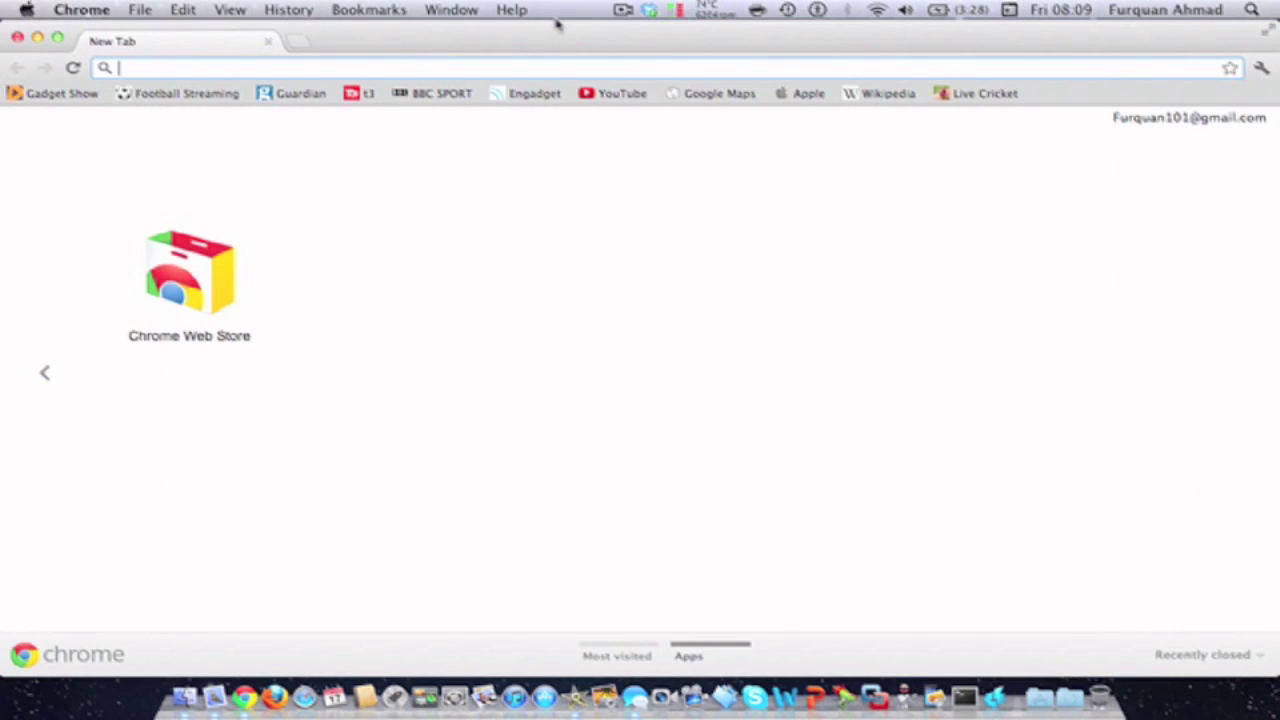
Open the OS X Mountain Lion page from the Mac section of Apple's website.
{"action": "left_click", "coordinate": [801, 92]}
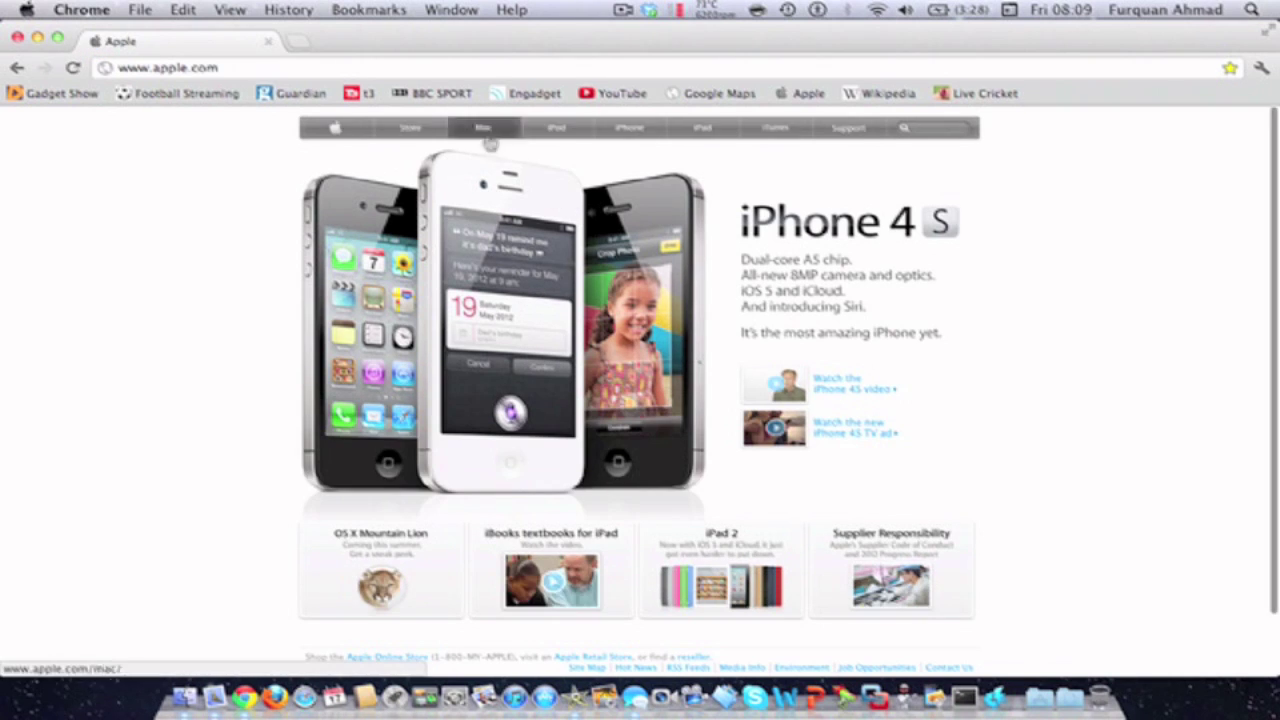
{"action": "left_click", "coordinate": [488, 138]}
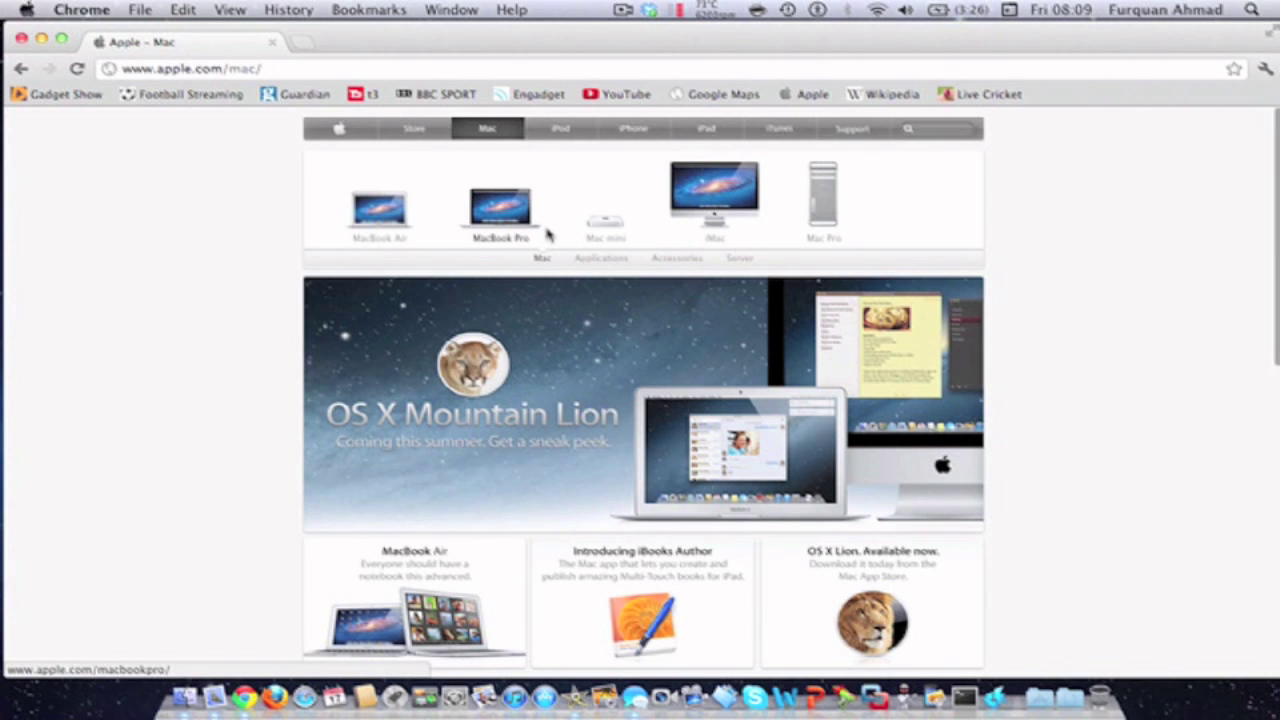
{"action": "scroll", "coordinate": [567, 331], "scroll_direction": "down", "scroll_amount": 2}
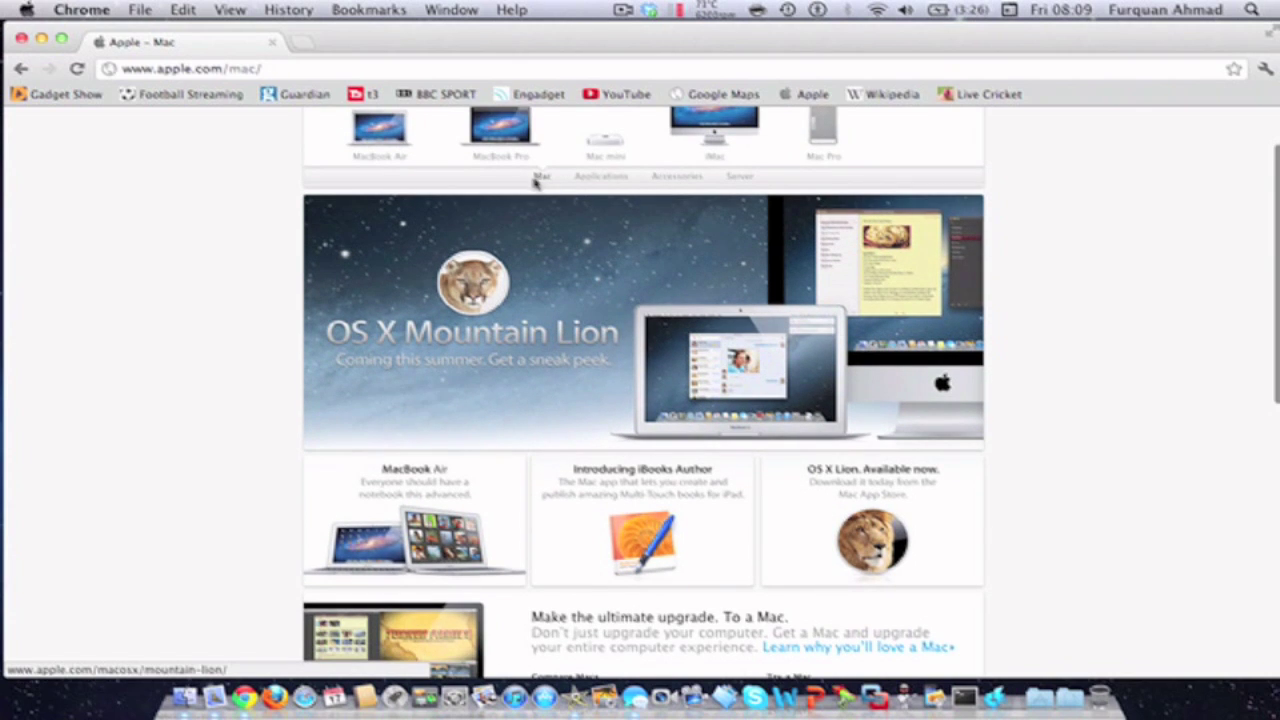
{"action": "left_click", "coordinate": [536, 408]}
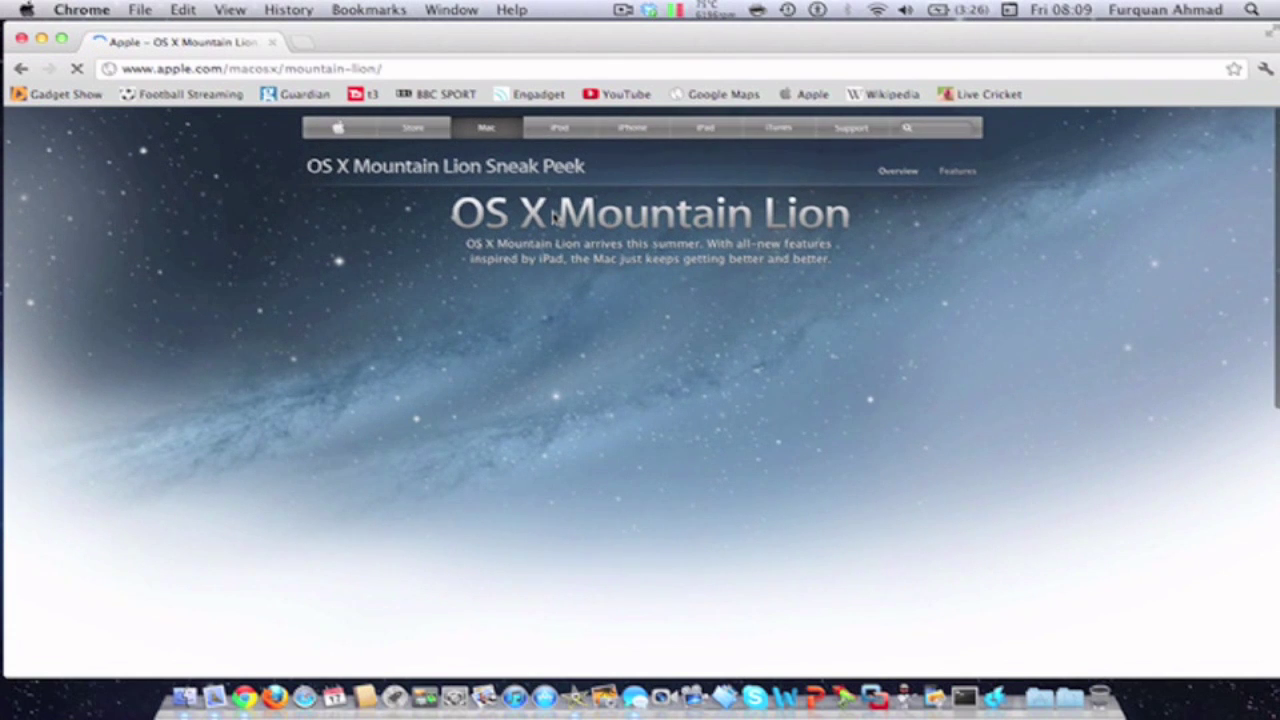
{"action": "right_click", "coordinate": [911, 322]}
{"action": "left_click", "coordinate": [1266, 244]}
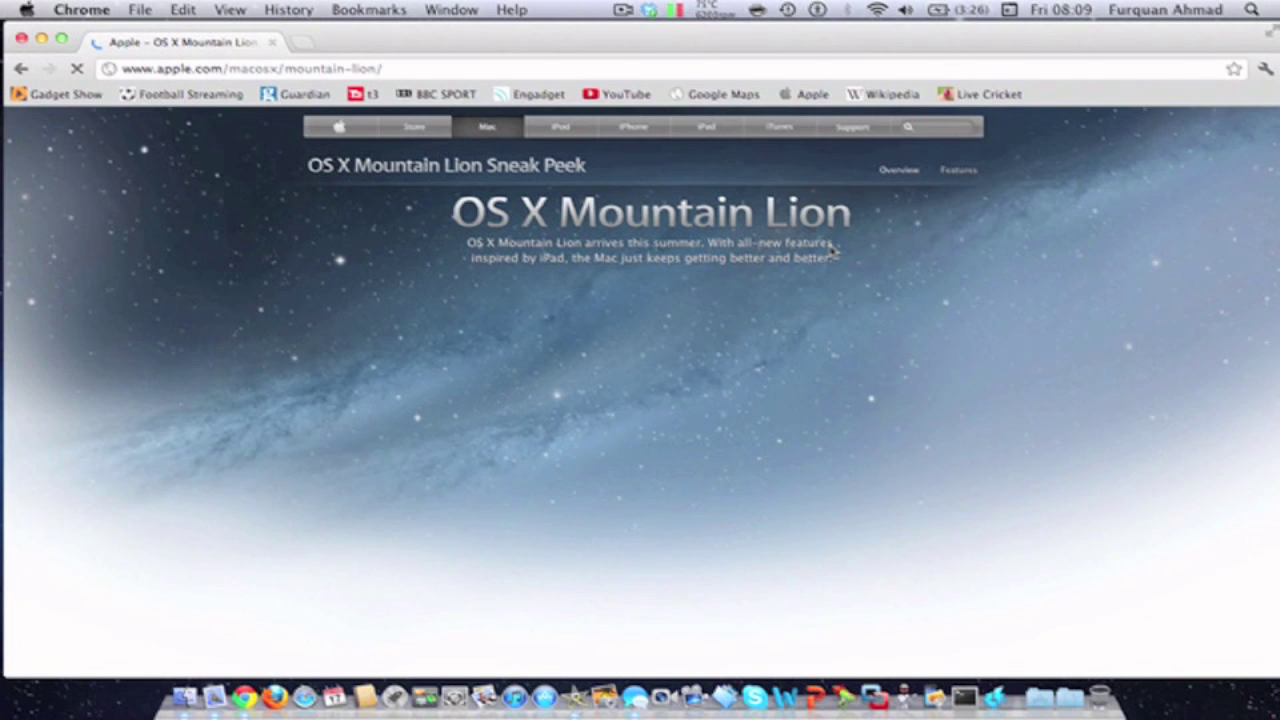
Look through the Mountain Lion page for the free Messages Beta download.
{"action": "scroll", "coordinate": [960, 380], "scroll_direction": "down", "scroll_amount": 1}
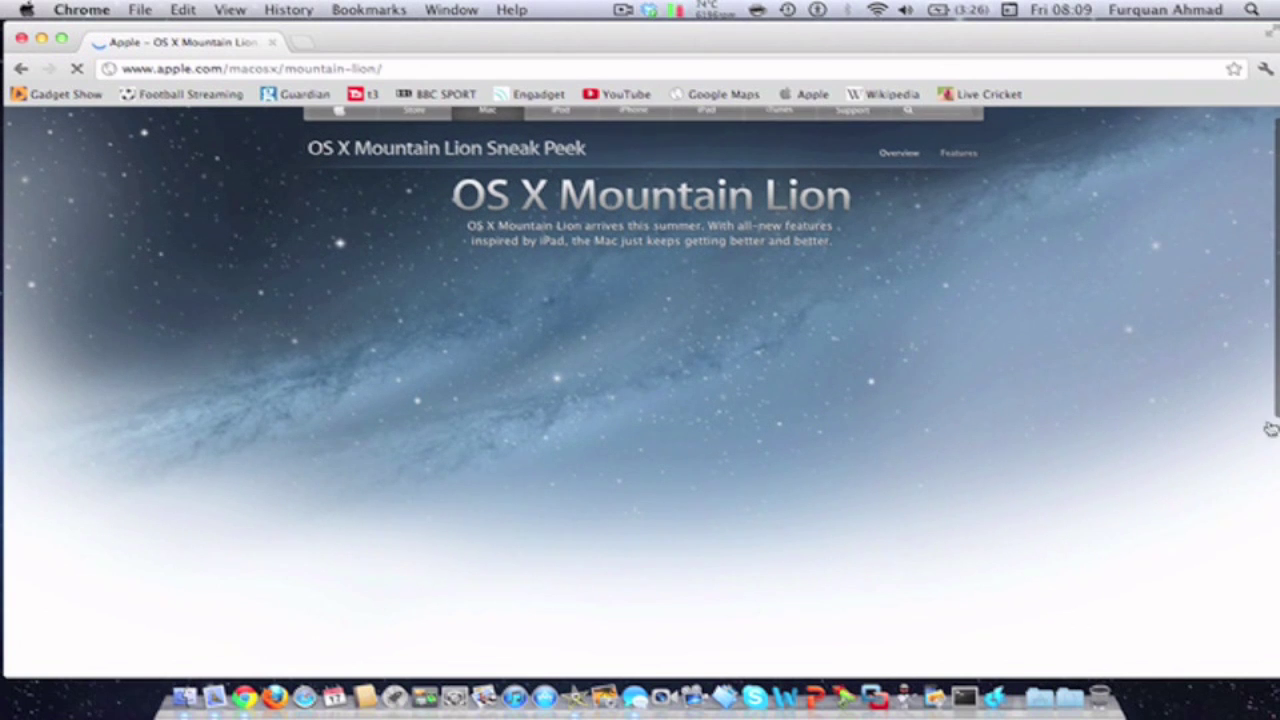
{"action": "mouse_move", "coordinate": [997, 420]}
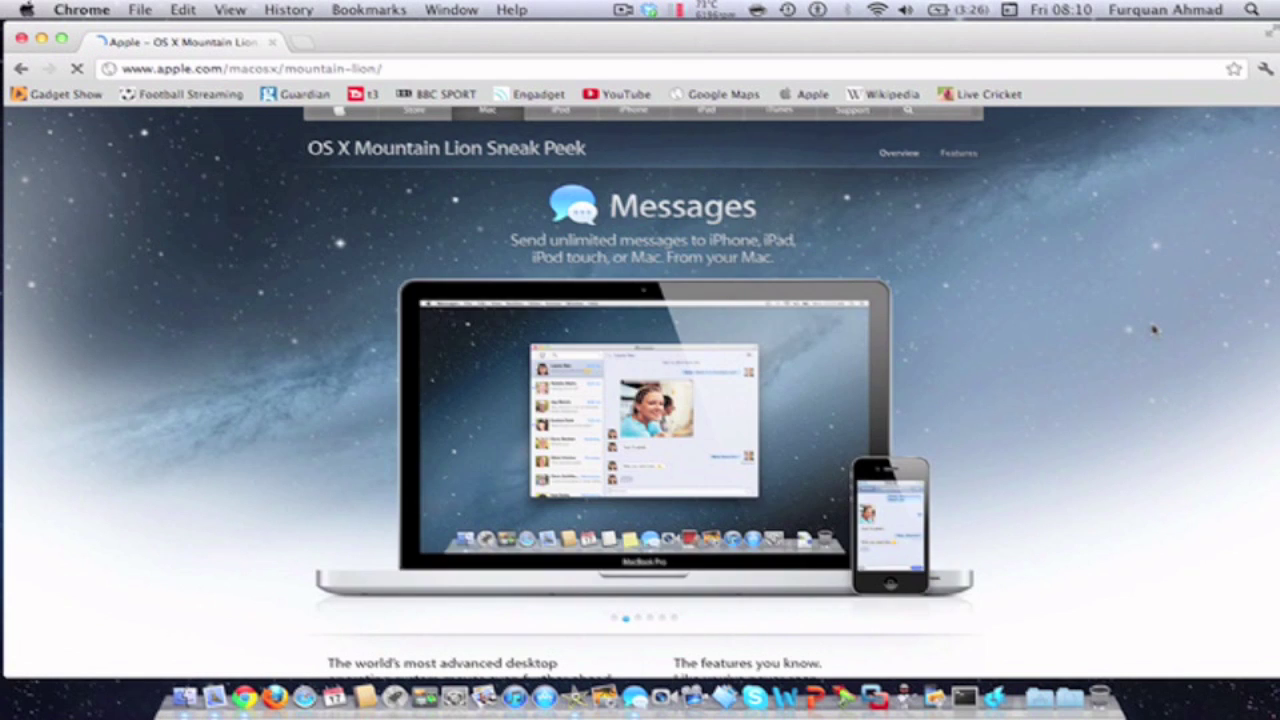
{"action": "scroll", "coordinate": [1153, 329], "scroll_direction": "down", "scroll_amount": 5}
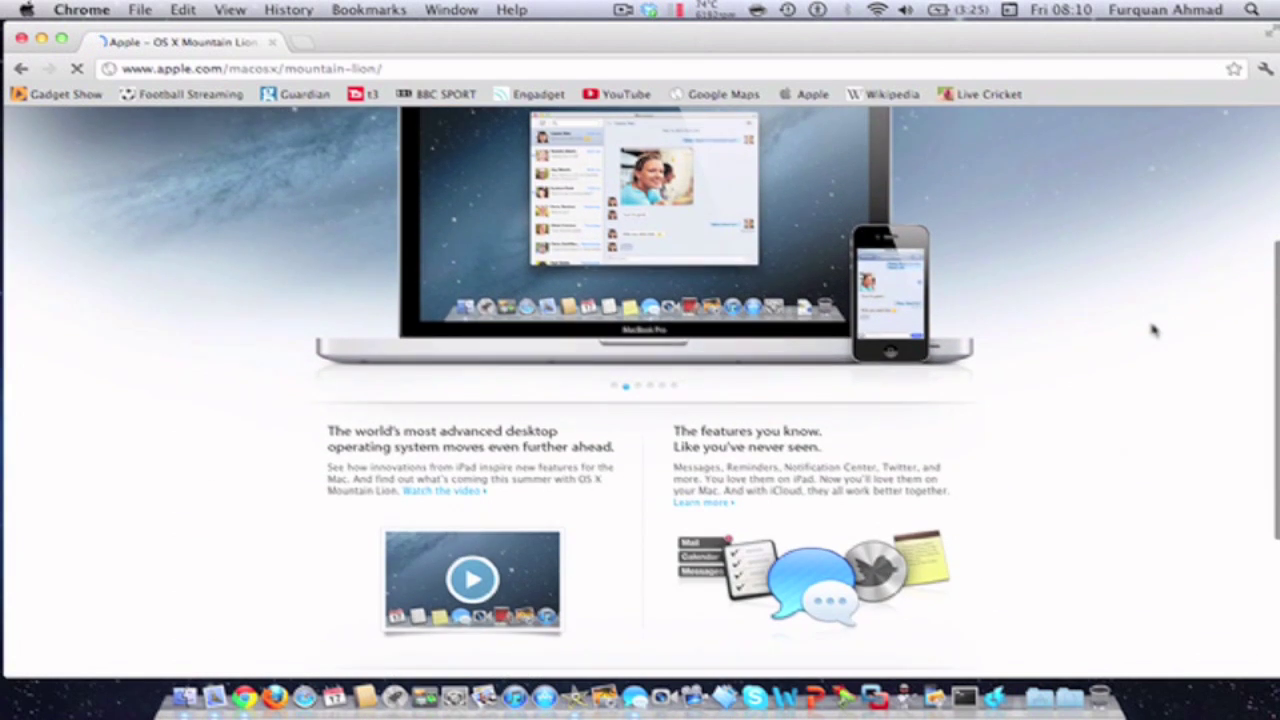
{"action": "scroll", "coordinate": [1153, 330], "scroll_direction": "down", "scroll_amount": 1}
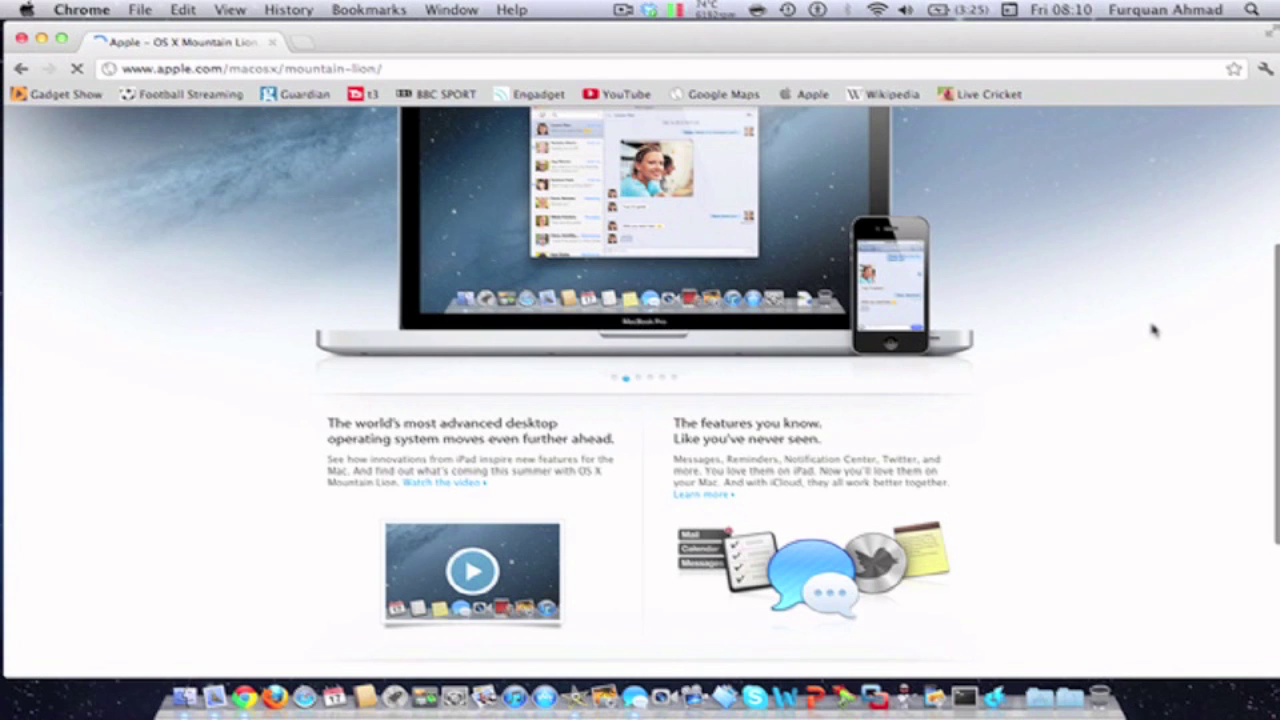
{"action": "scroll", "coordinate": [1153, 329], "scroll_direction": "down", "scroll_amount": 5}
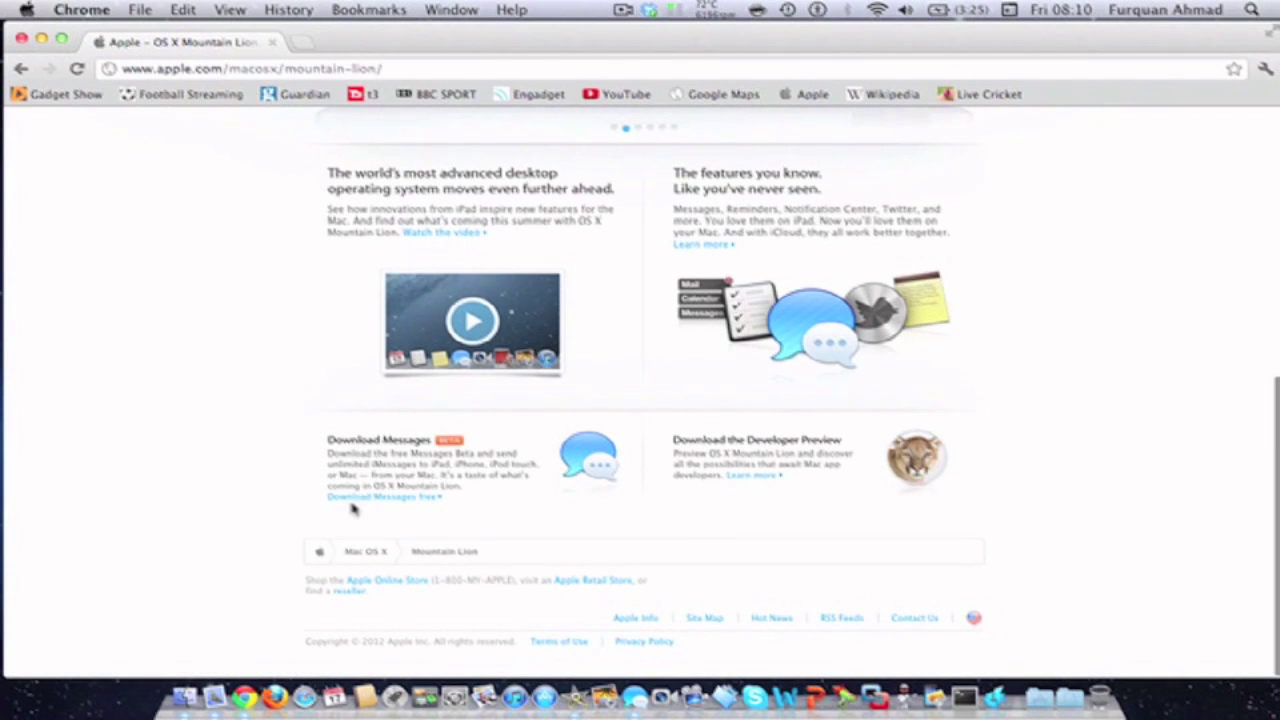
{"action": "left_click", "coordinate": [385, 498]}
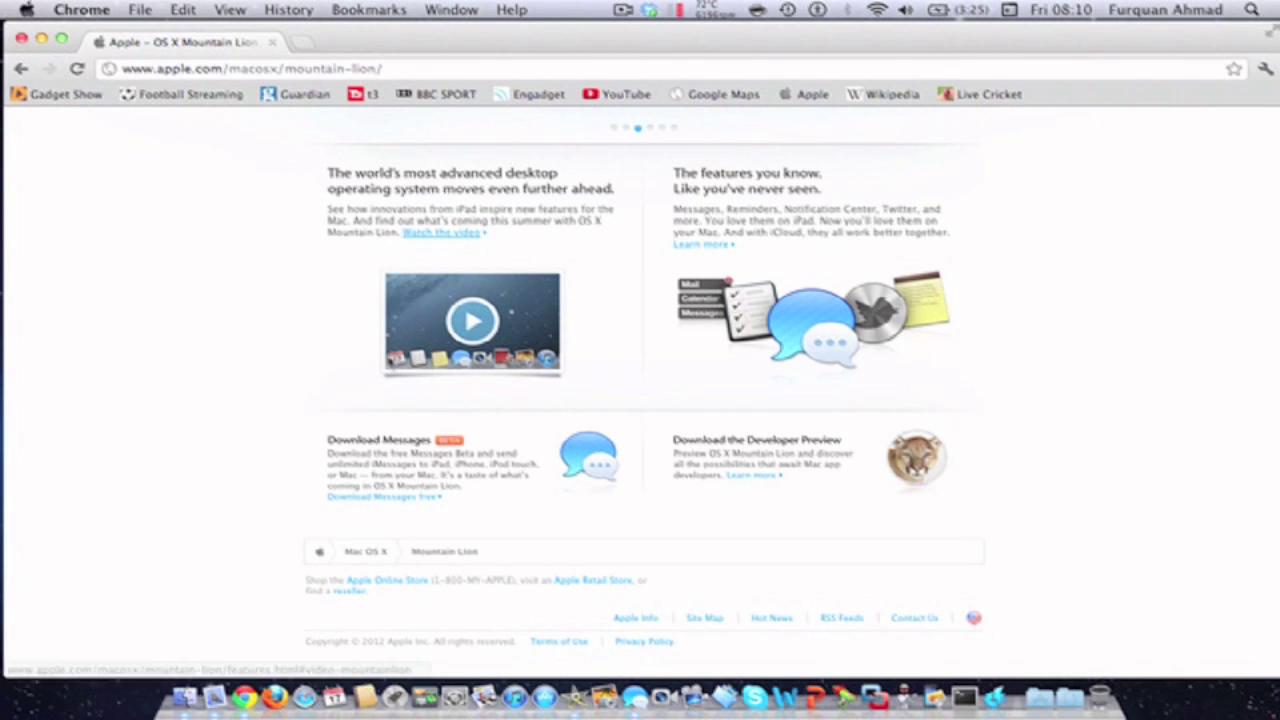
Close the browser window, switch to Messages and move its window clear of the desktop icons.
{"action": "left_click", "coordinate": [21, 40]}
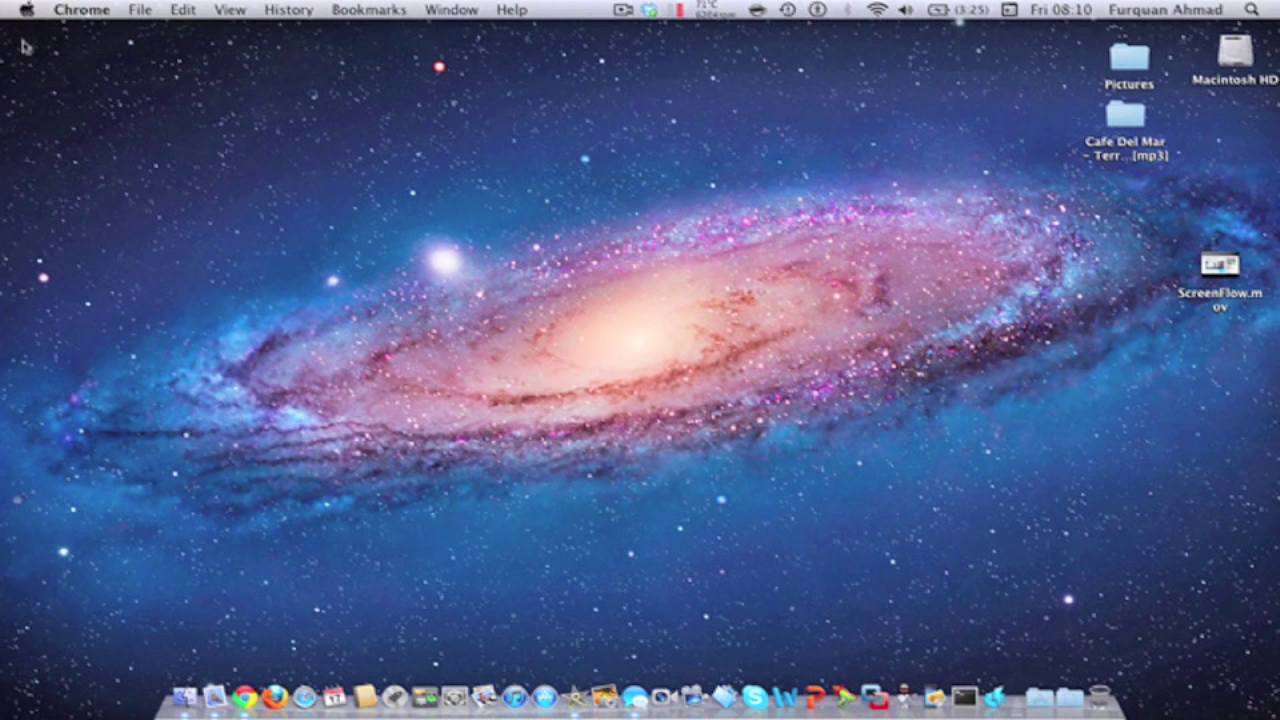
{"action": "left_click", "coordinate": [278, 248]}
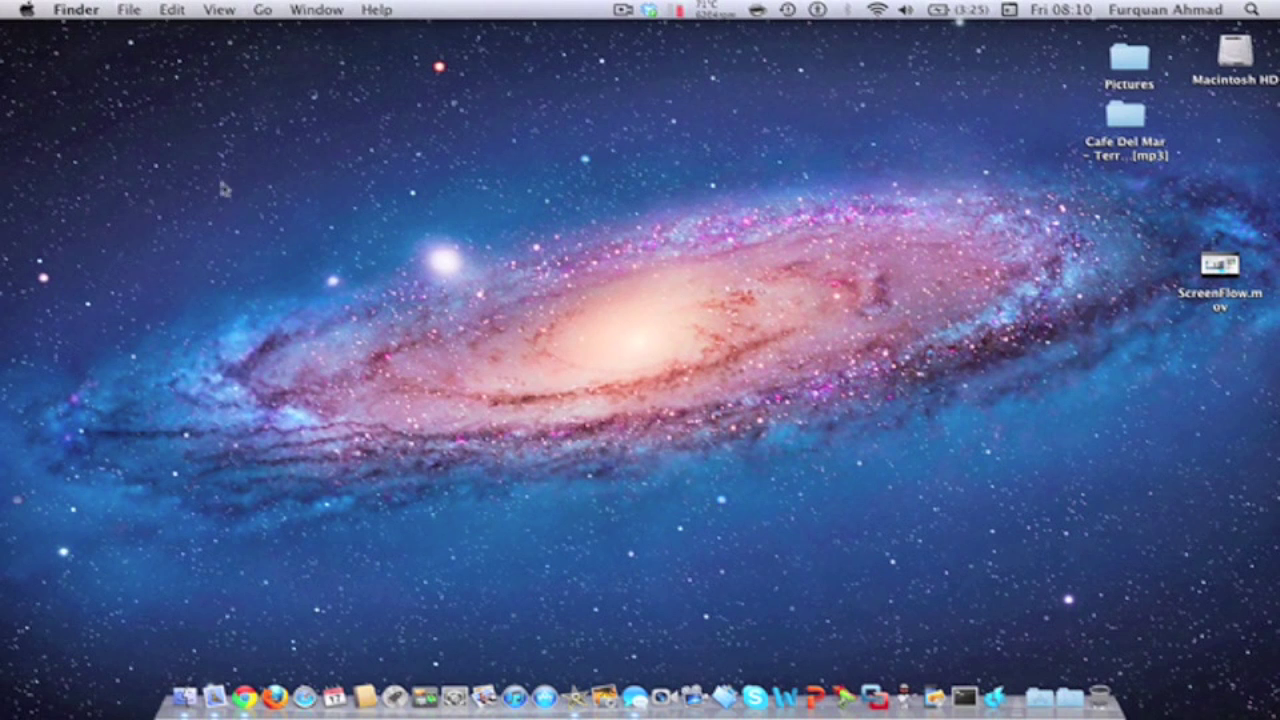
{"action": "left_click", "coordinate": [634, 697]}
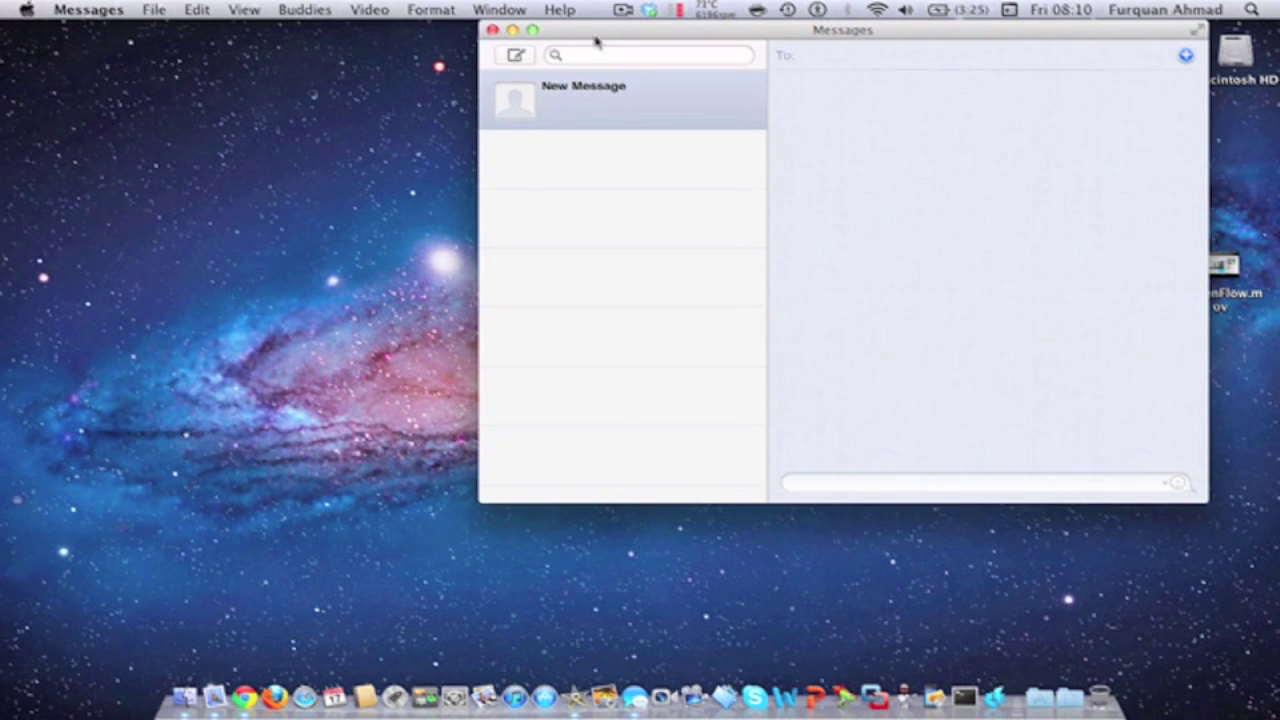
{"action": "left_click_drag", "start_coordinate": [596, 40], "coordinate": [312, 78]}
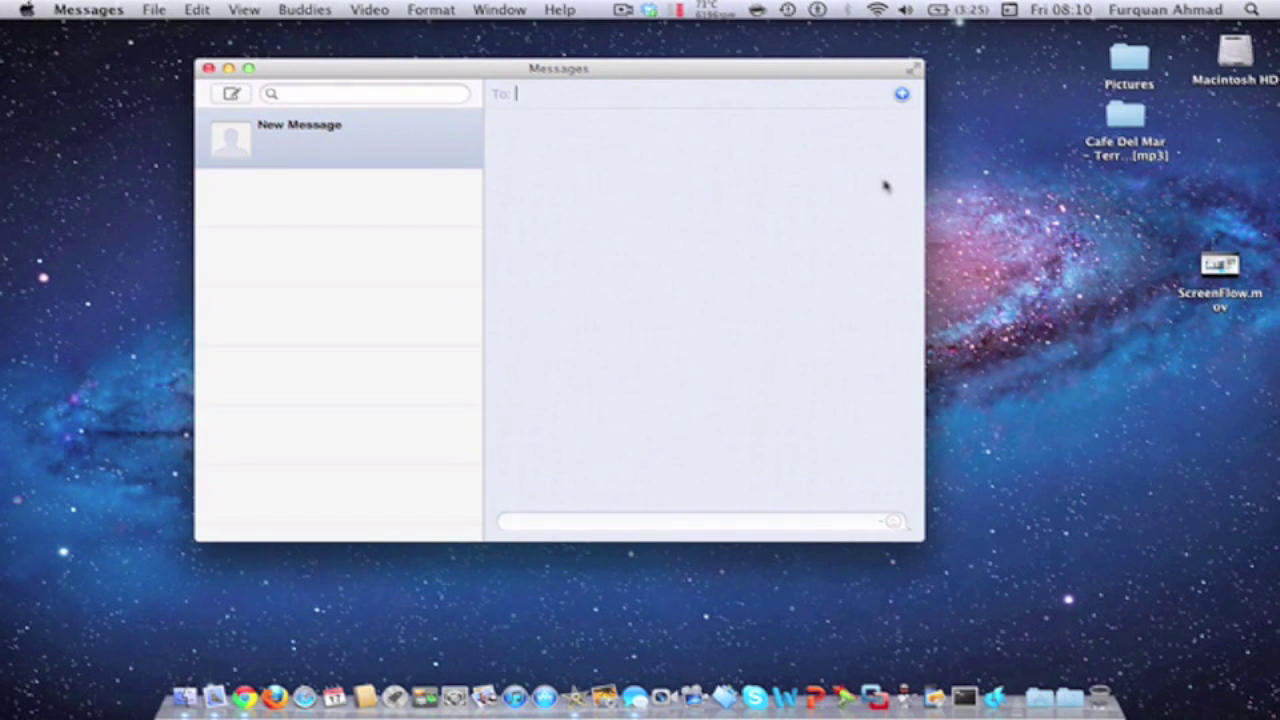
Examine the Contacts and Buddies lists in the recipient picker, expanding the Buddies group and collapsing Offline.
{"action": "left_click", "coordinate": [902, 94]}
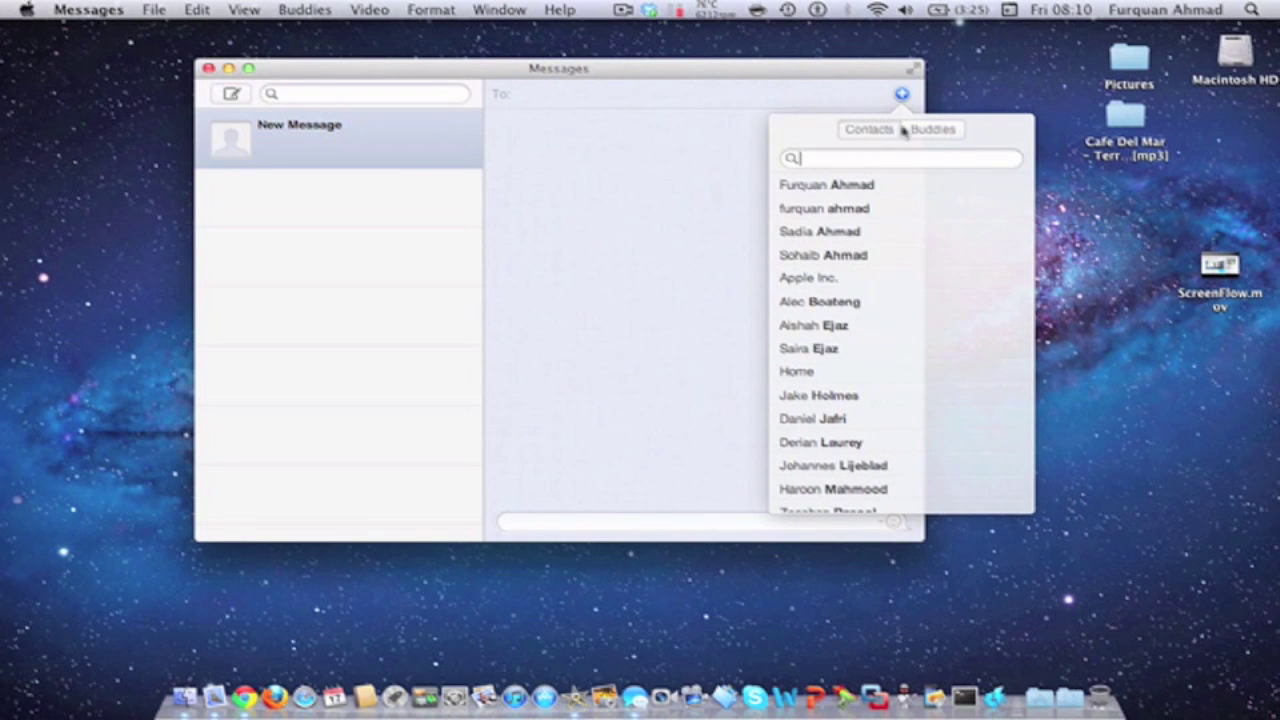
{"action": "scroll", "coordinate": [808, 172], "scroll_direction": "down", "scroll_amount": 1}
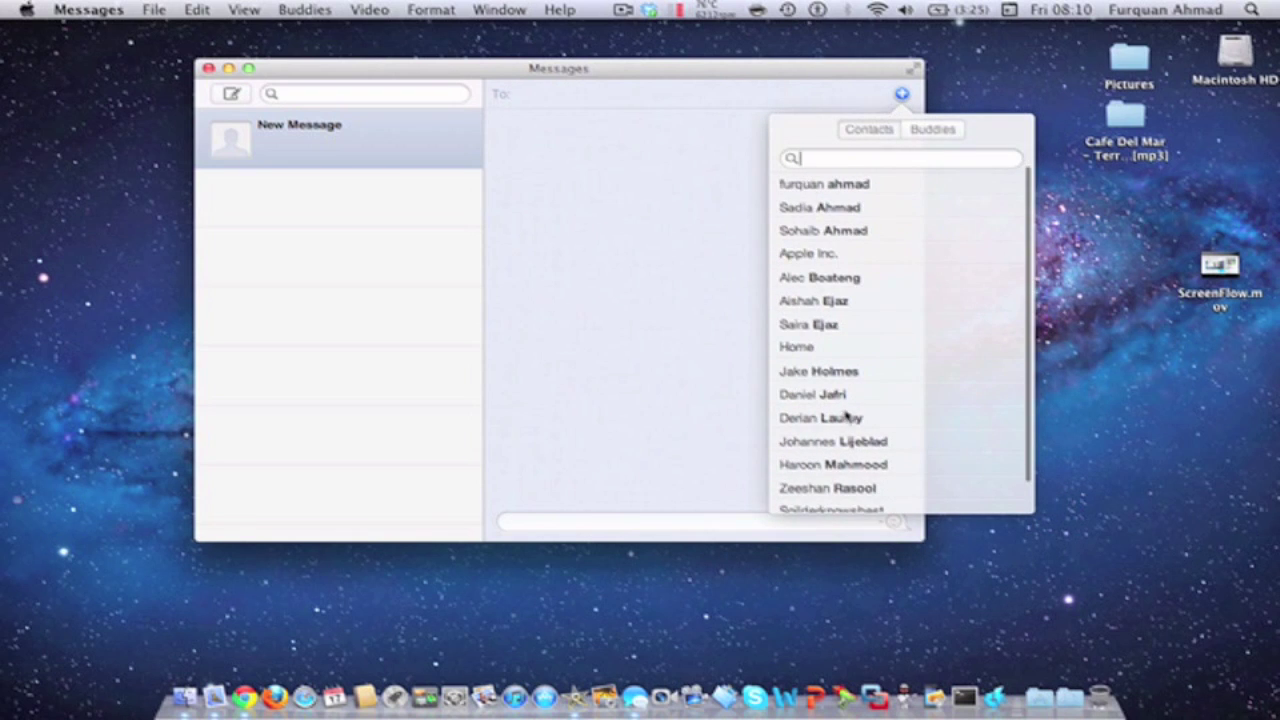
{"action": "left_click", "coordinate": [936, 130]}
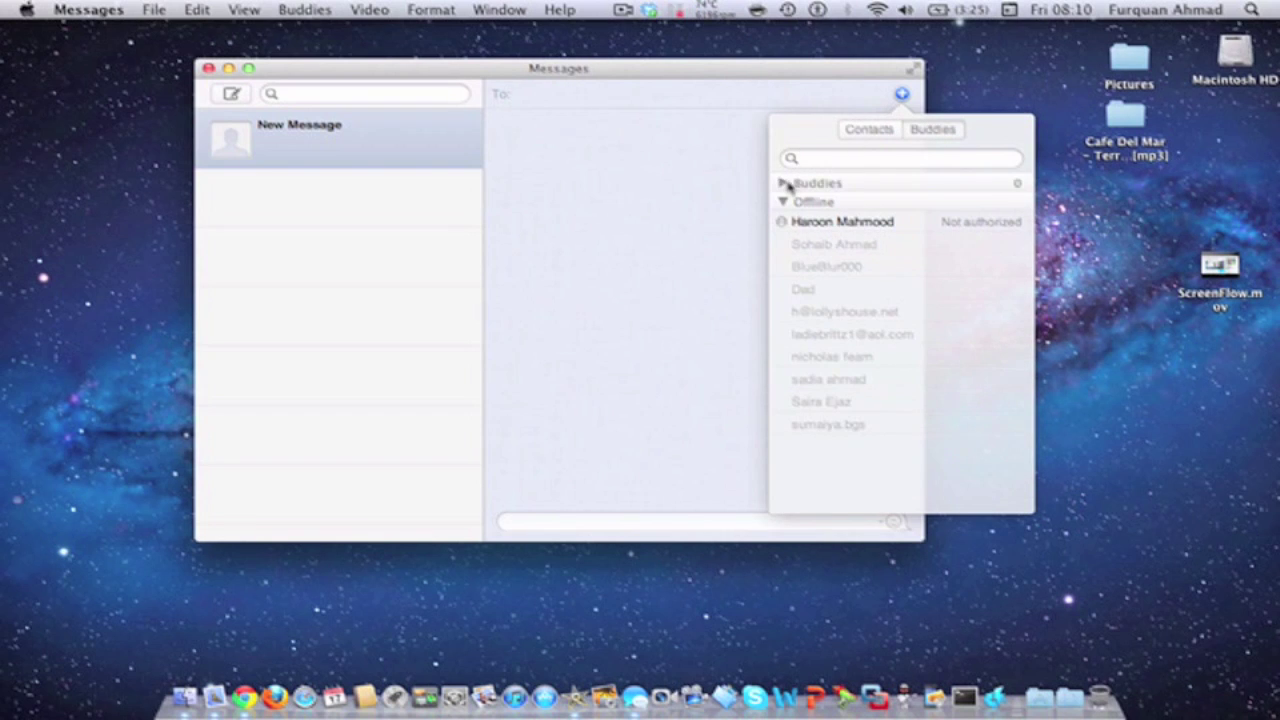
{"action": "left_click", "coordinate": [785, 184]}
{"action": "left_click", "coordinate": [783, 203]}
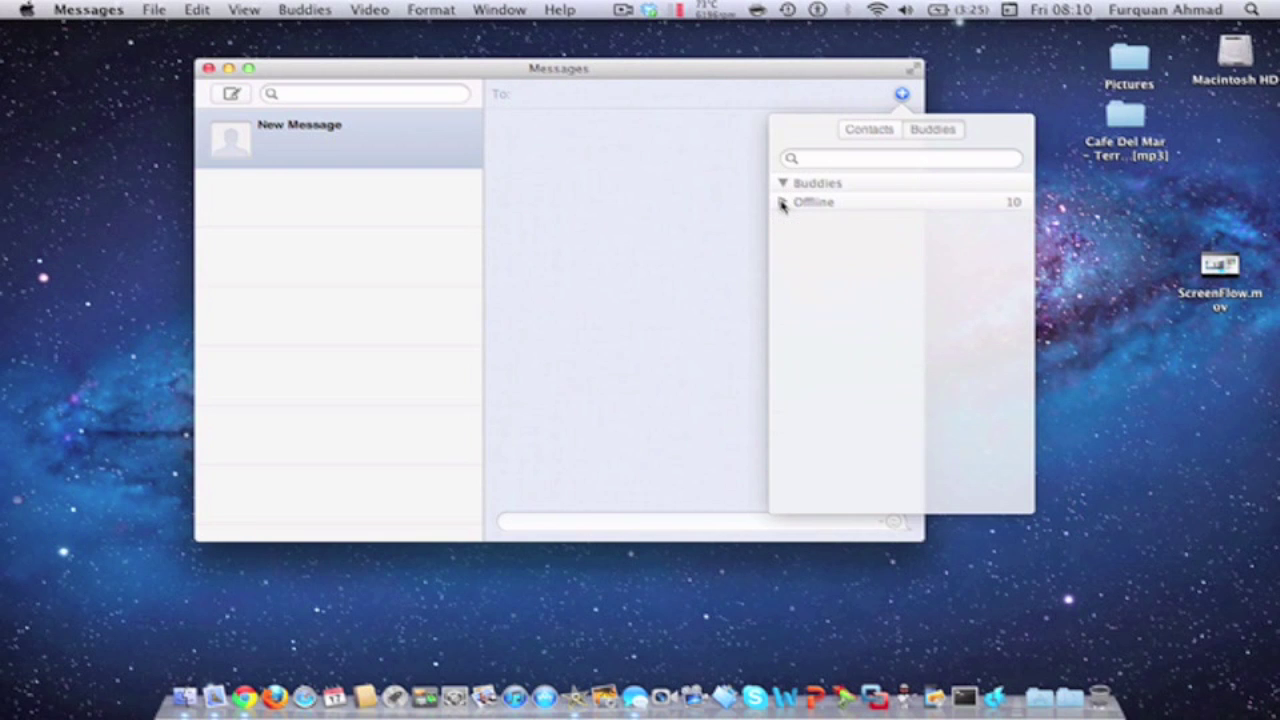
{"action": "left_click", "coordinate": [868, 128]}
{"action": "scroll", "coordinate": [855, 222], "scroll_direction": "down", "scroll_amount": 3}
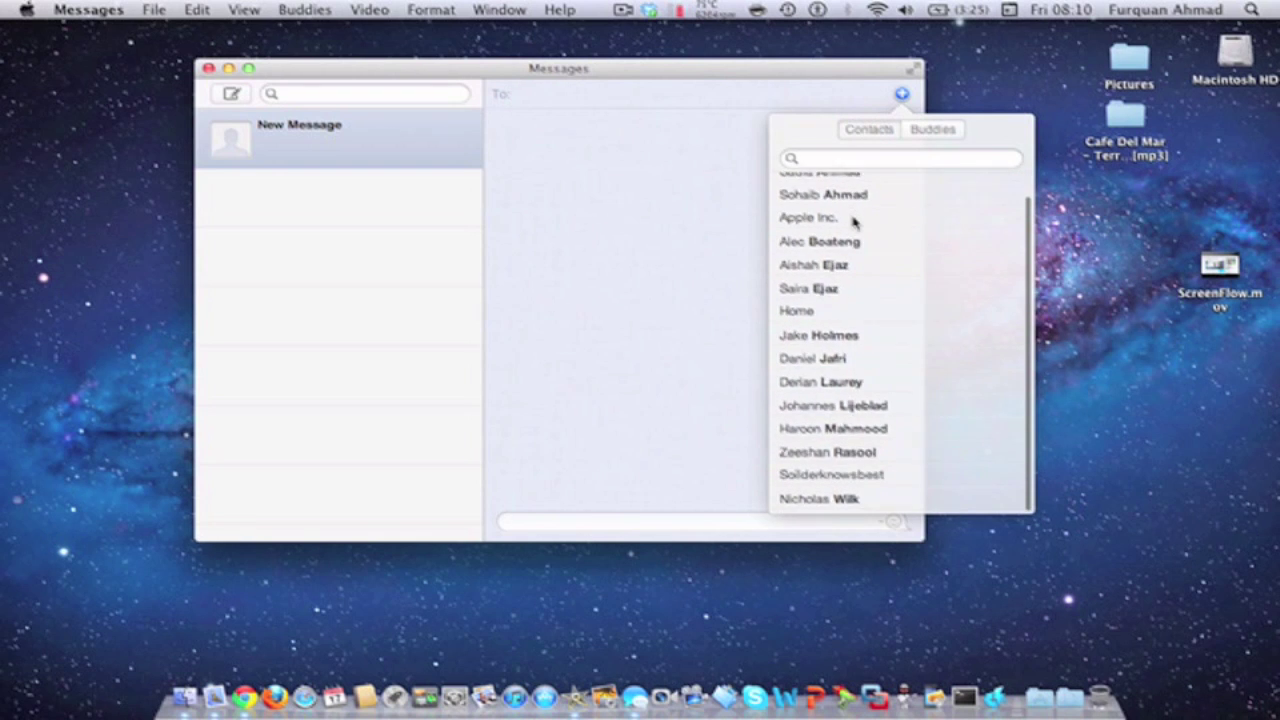
{"action": "scroll", "coordinate": [863, 448], "scroll_direction": "up", "scroll_amount": 3}
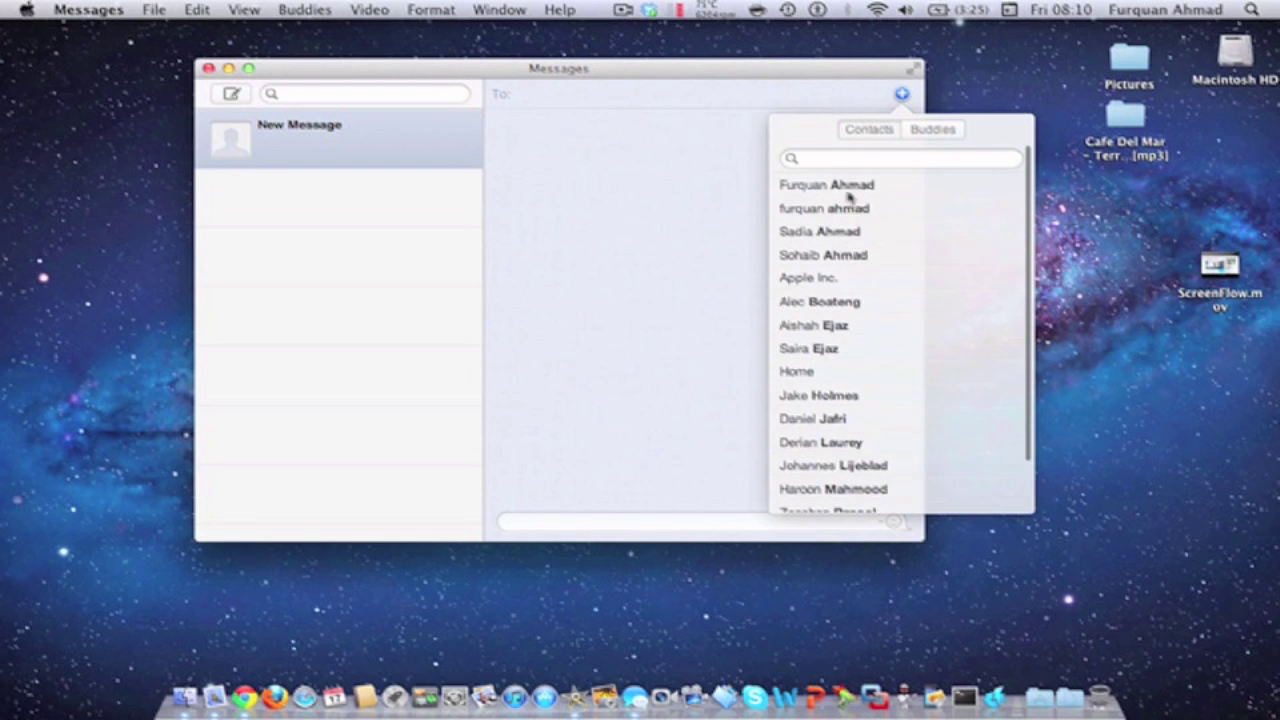
{"action": "scroll", "coordinate": [832, 230], "scroll_direction": "down", "scroll_amount": 3}
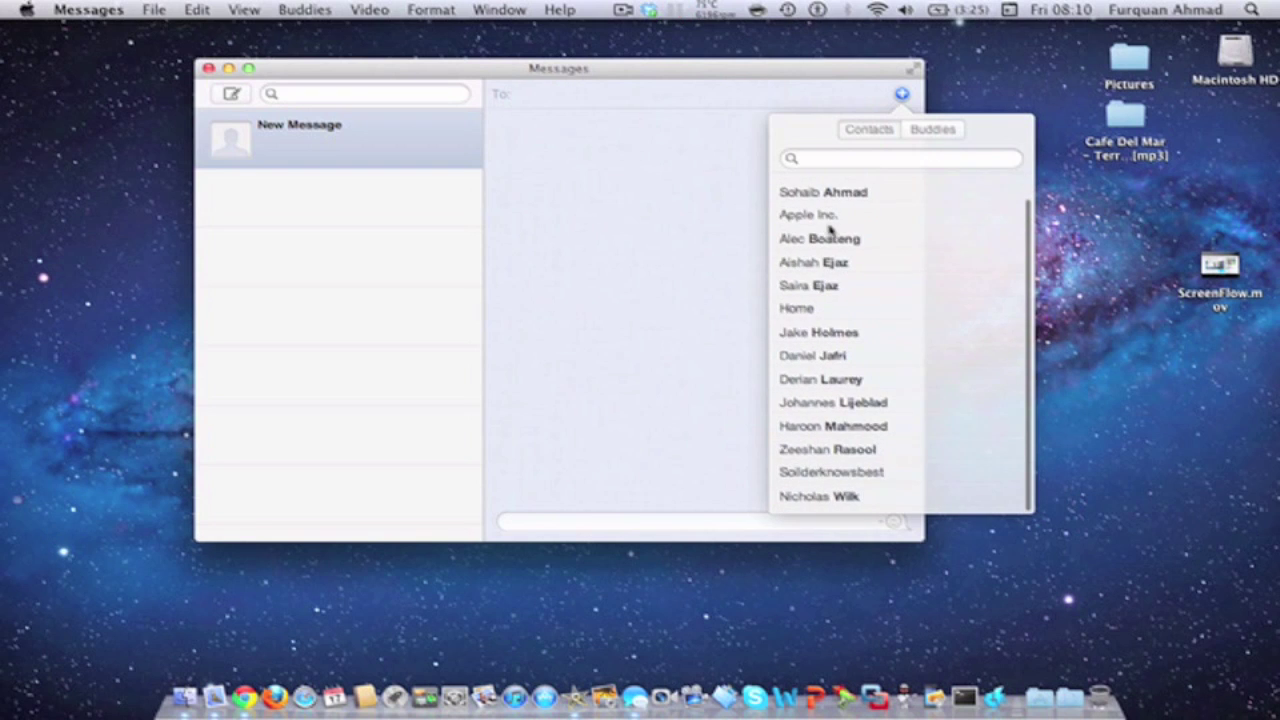
{"action": "left_click", "coordinate": [826, 290]}
{"action": "left_click", "coordinate": [790, 129]}
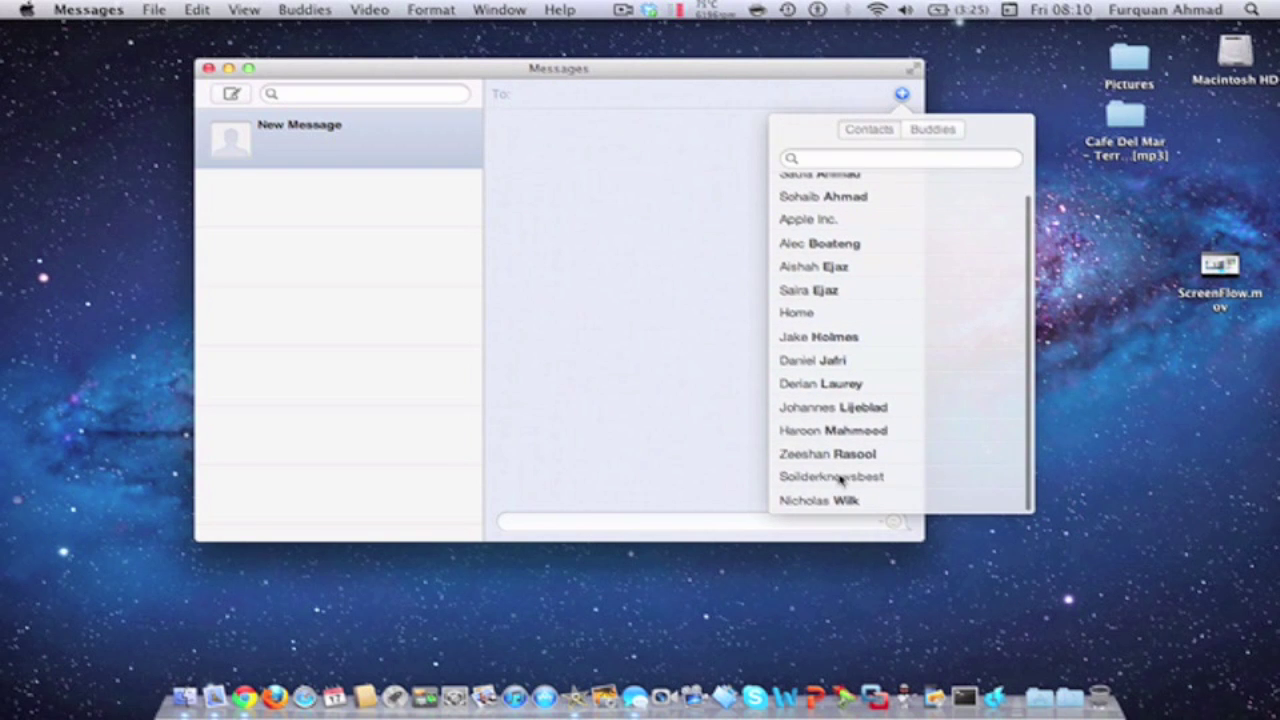
{"action": "left_click", "coordinate": [832, 455]}
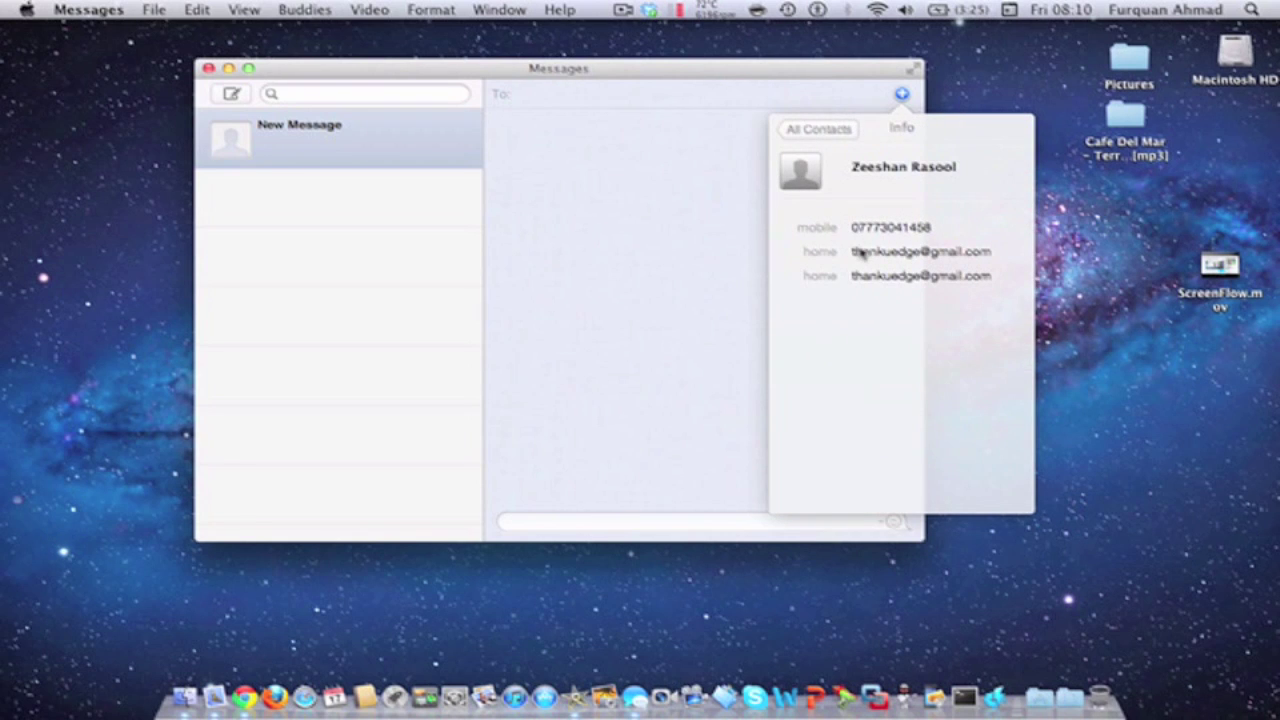
{"action": "left_click", "coordinate": [870, 256]}
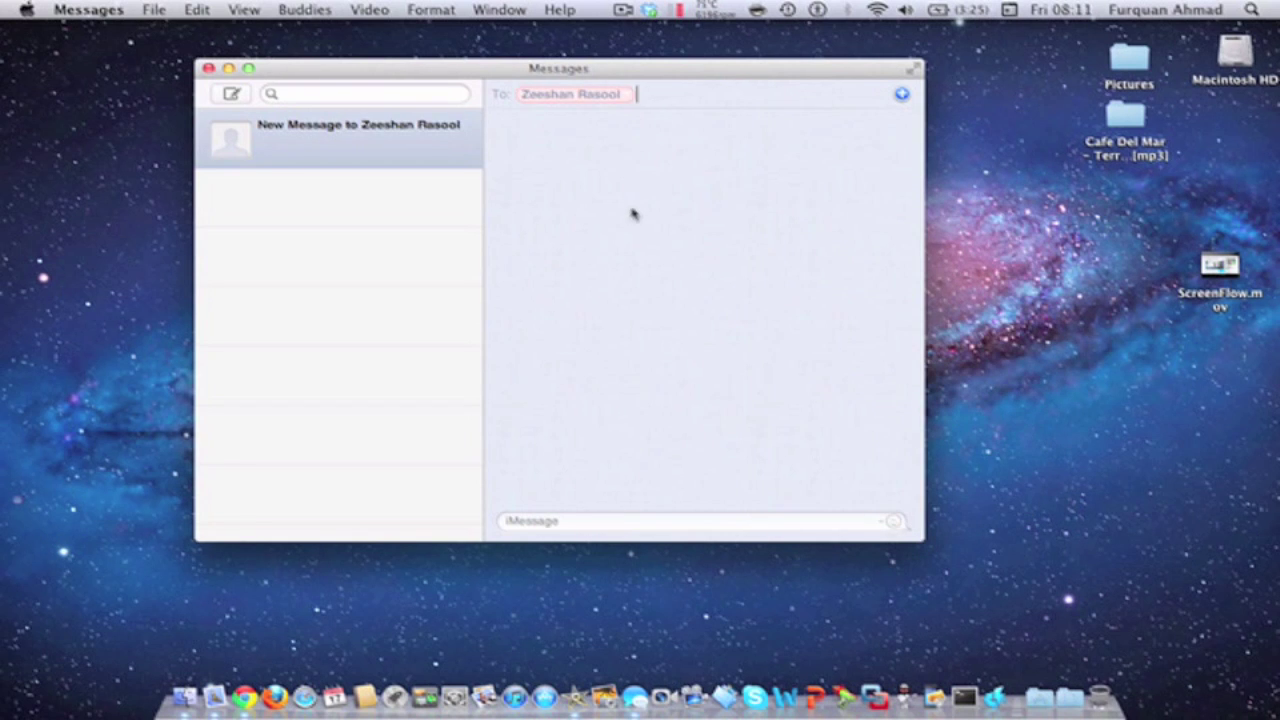
{"action": "left_click", "coordinate": [600, 97]}
{"action": "left_click", "coordinate": [663, 94]}
{"action": "left_click", "coordinate": [619, 101]}
{"action": "left_click", "coordinate": [464, 143]}
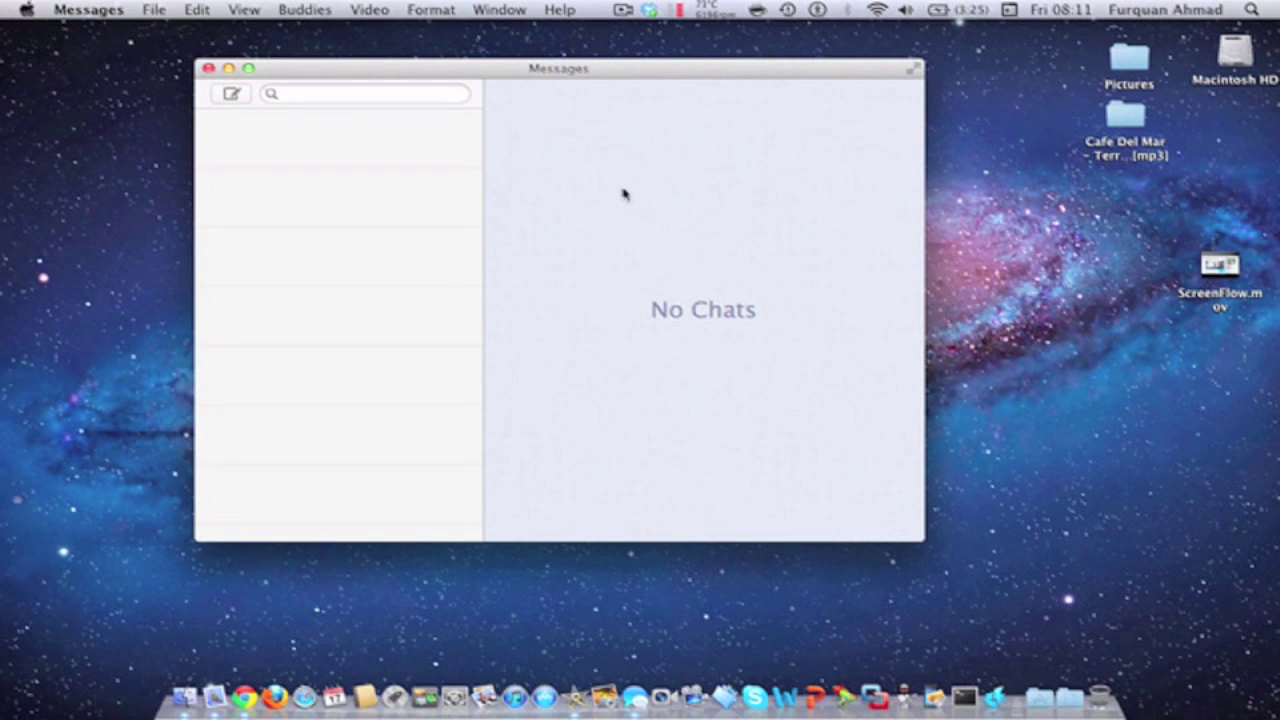
Start a new message and add the third-from-last contact as recipient, using their first home e-mail.
{"action": "left_click", "coordinate": [233, 96]}
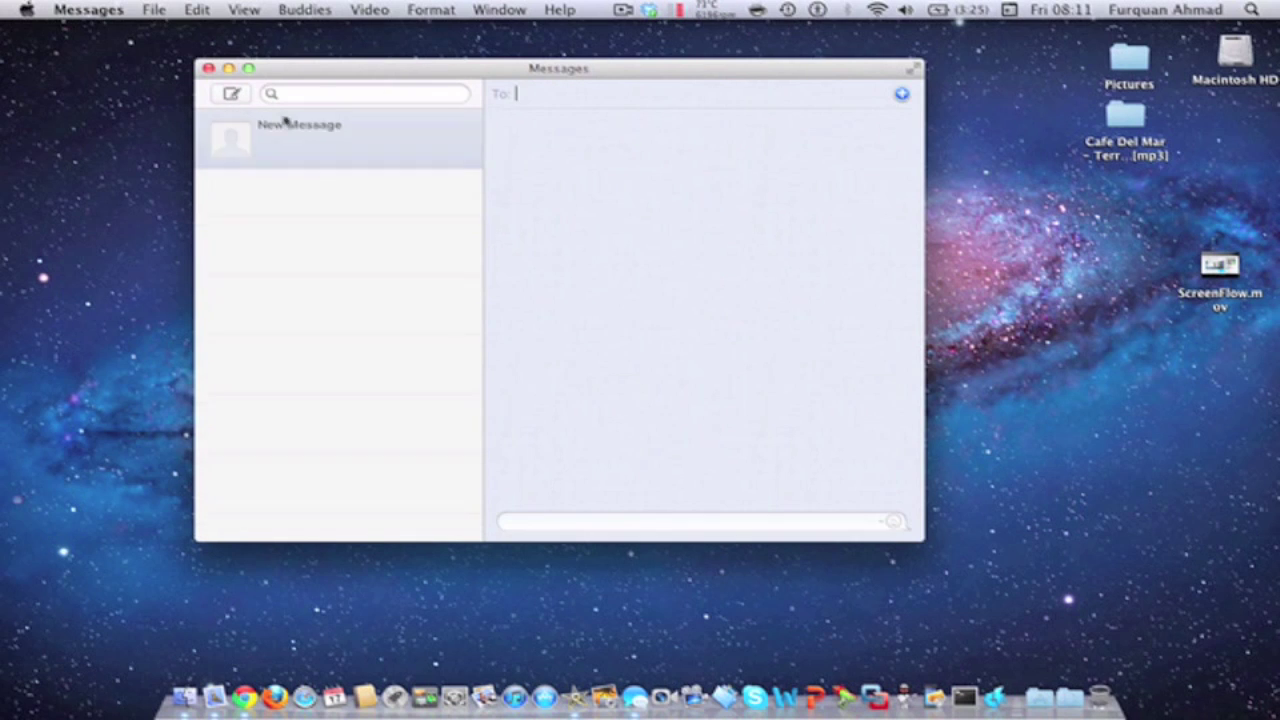
{"action": "left_click", "coordinate": [900, 95]}
{"action": "scroll", "coordinate": [871, 413], "scroll_direction": "down", "scroll_amount": 3}
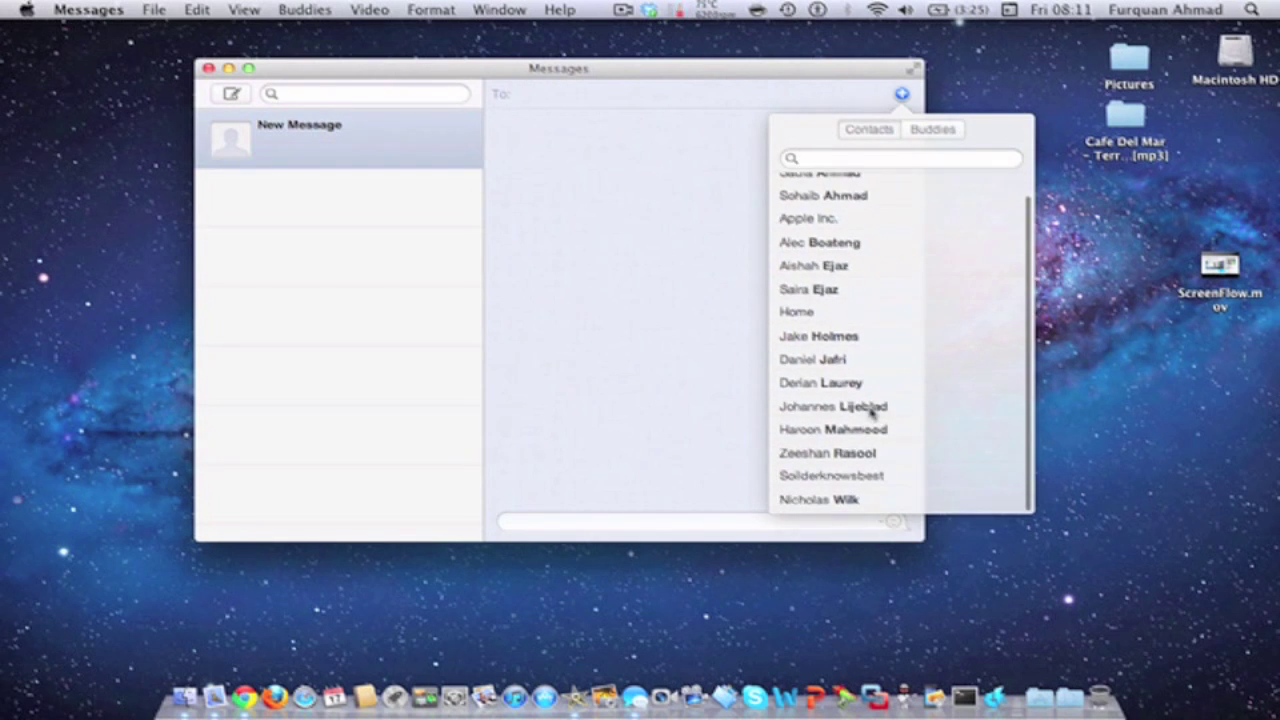
{"action": "left_click", "coordinate": [823, 452]}
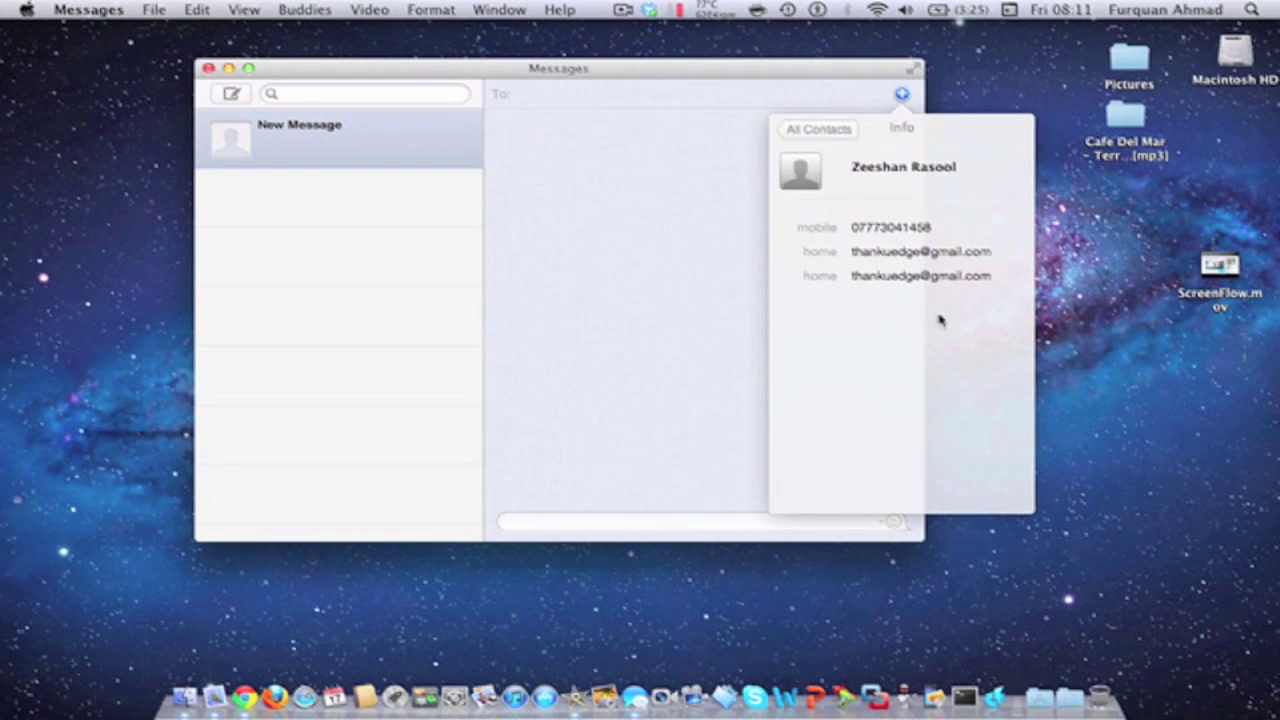
{"action": "left_click", "coordinate": [894, 251]}
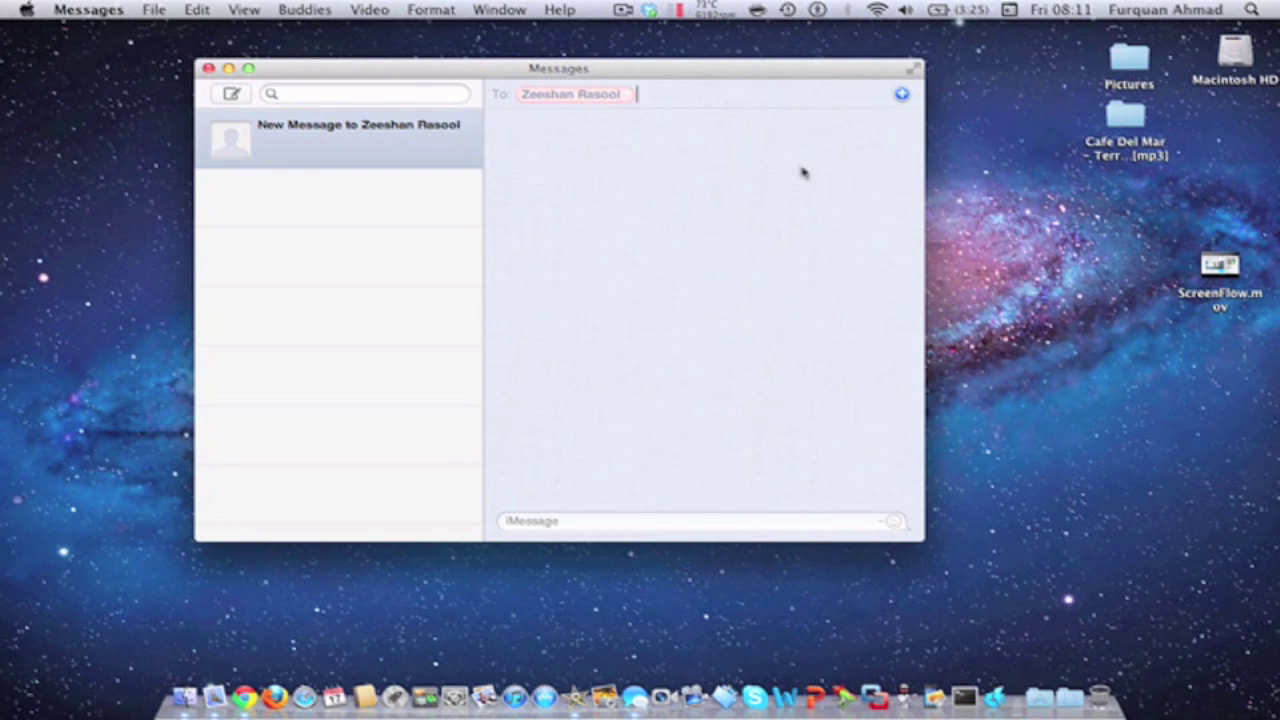
Add the contact listed just above Home as a second recipient, using their mobile phone number.
{"action": "left_click", "coordinate": [664, 520]}
{"action": "left_click", "coordinate": [902, 93]}
{"action": "left_click", "coordinate": [823, 188]}
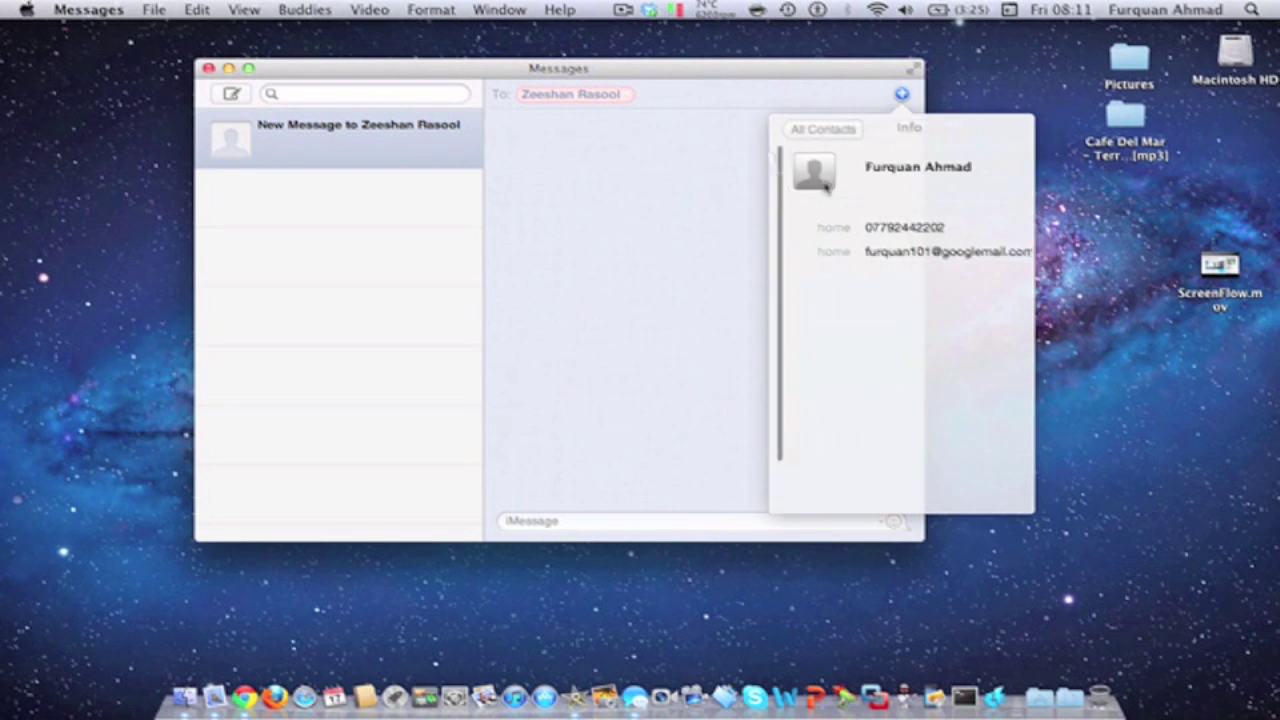
{"action": "left_click", "coordinate": [823, 131]}
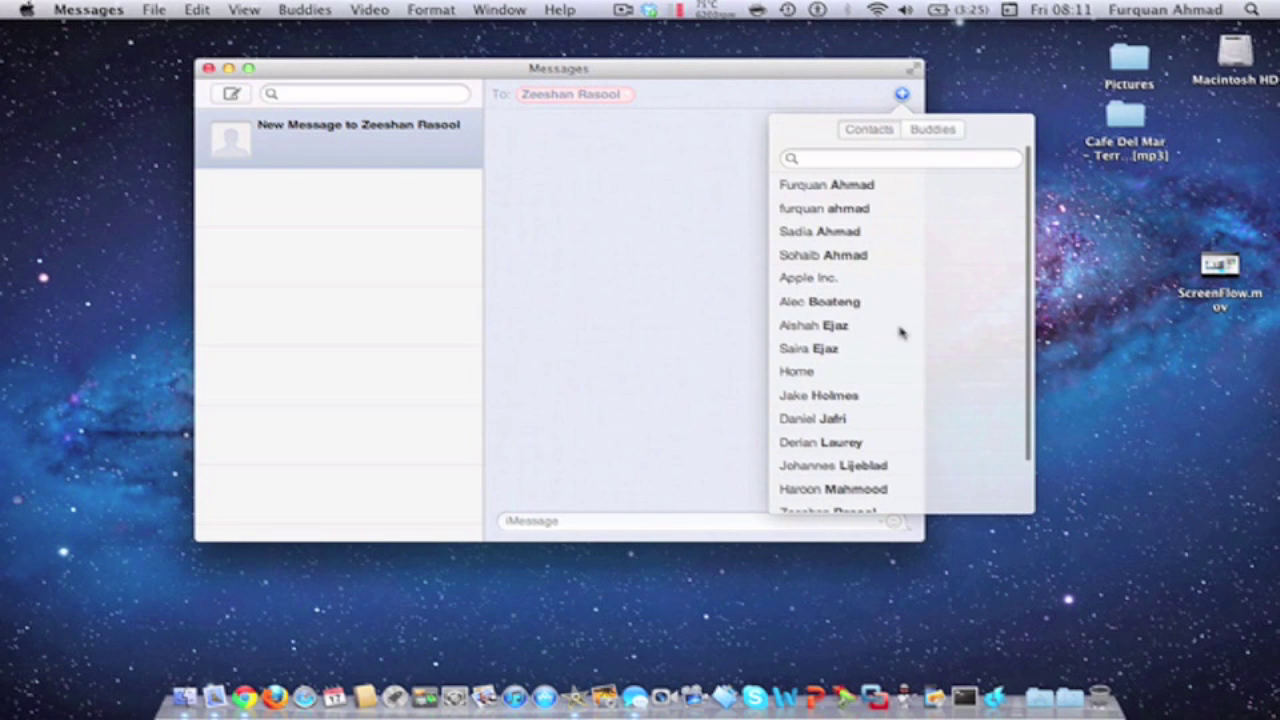
{"action": "left_click", "coordinate": [890, 350]}
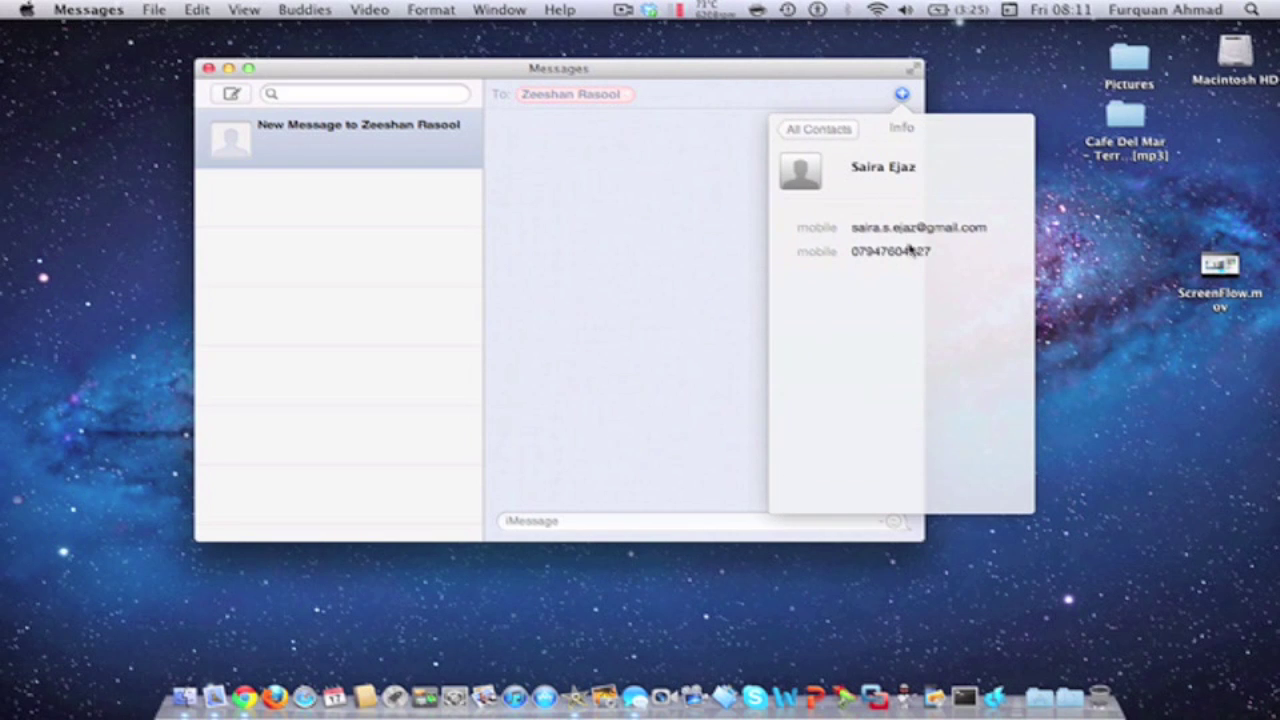
{"action": "left_click", "coordinate": [910, 250]}
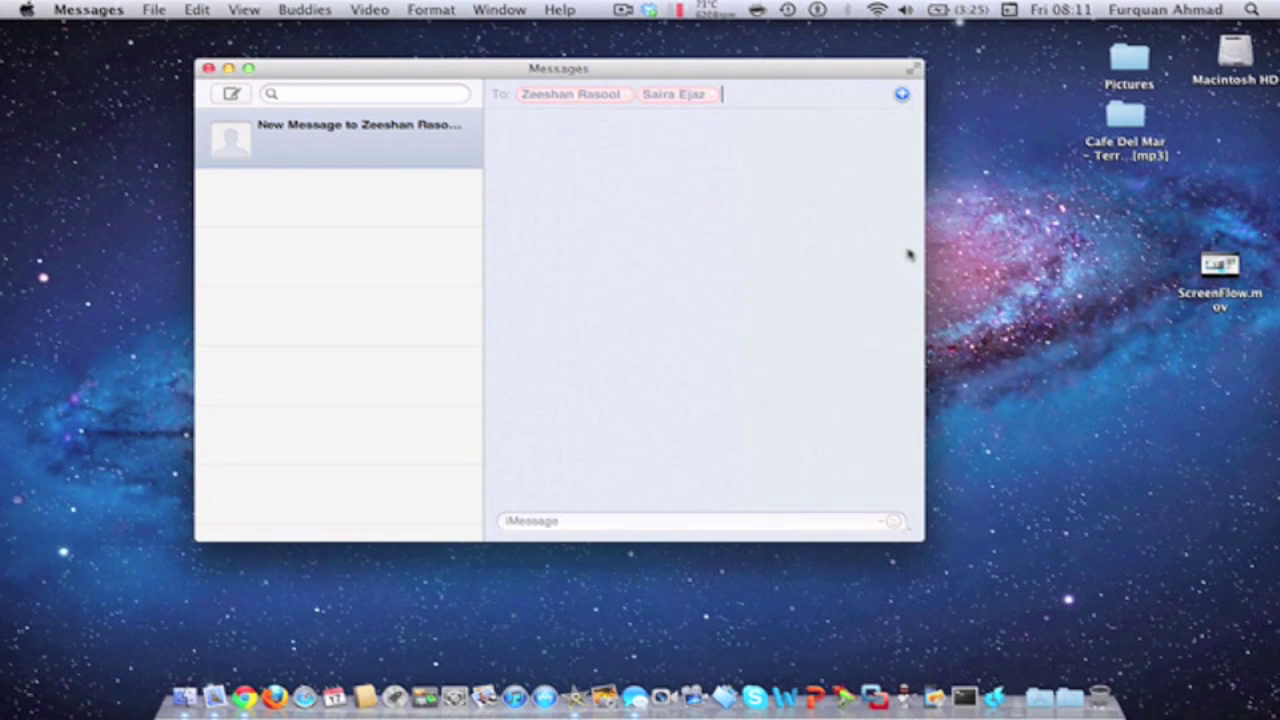
Add the third contact in the contacts list as another recipient, using their mobile phone number.
{"action": "left_click", "coordinate": [902, 94]}
{"action": "left_click", "coordinate": [829, 232]}
{"action": "left_click", "coordinate": [900, 229]}
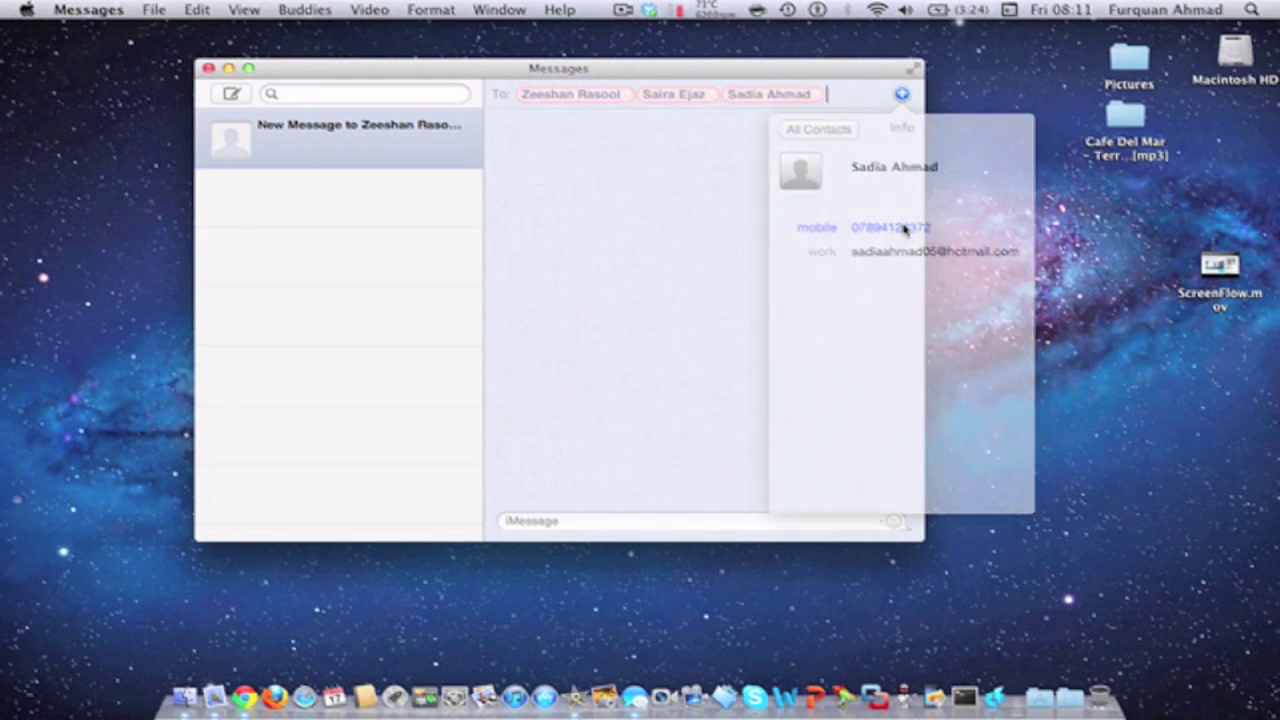
Add the fourth-from-last contact in the contacts list as another recipient, using their mobile phone number.
{"action": "left_click", "coordinate": [902, 94]}
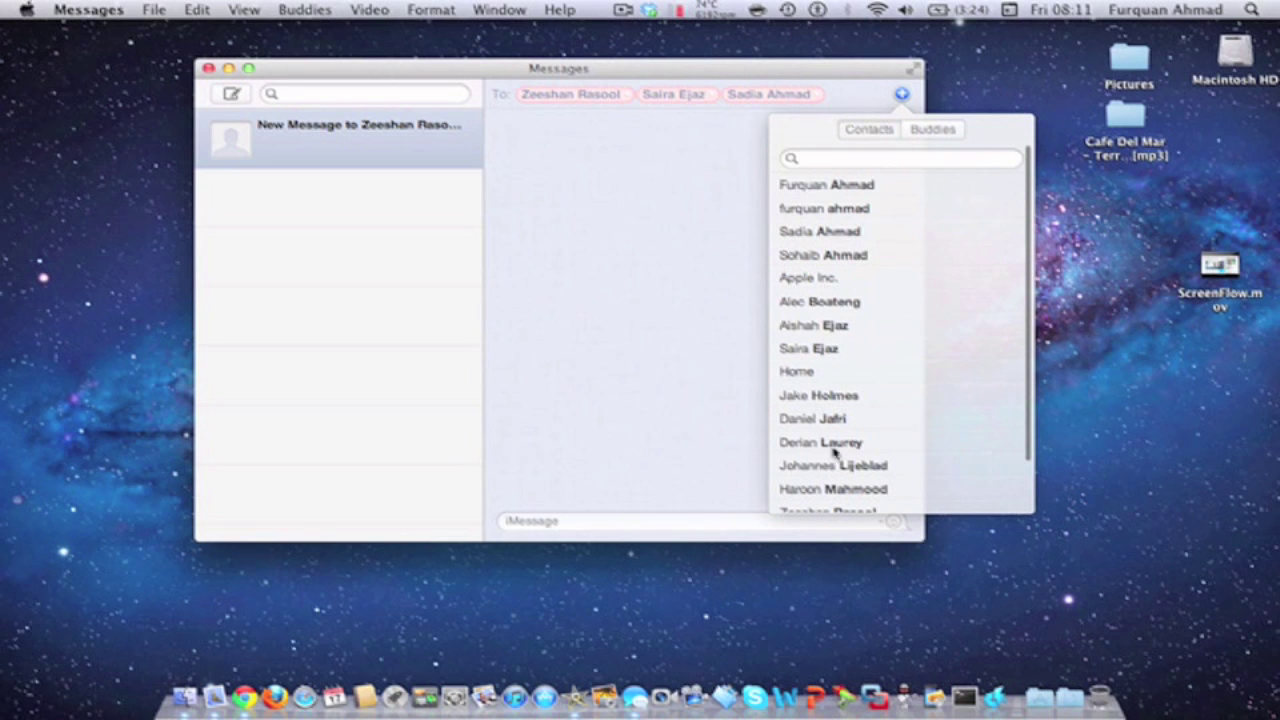
{"action": "scroll", "coordinate": [838, 450], "scroll_direction": "down", "scroll_amount": 2}
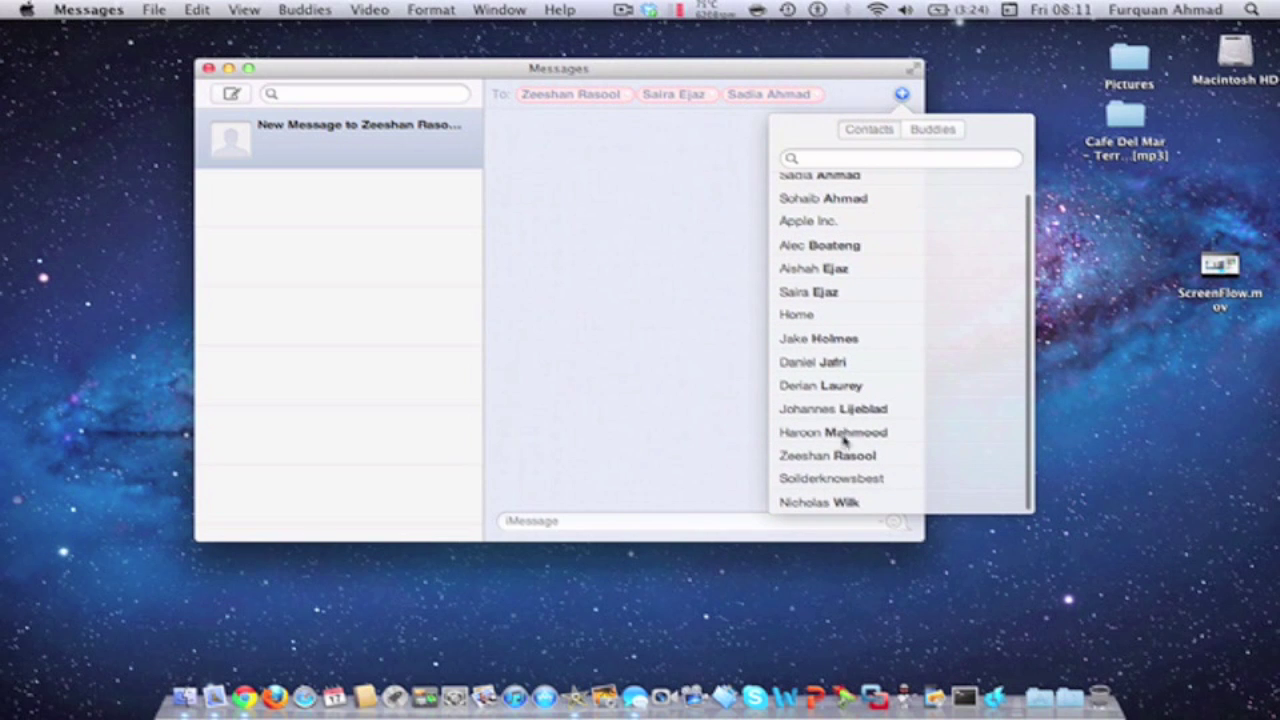
{"action": "left_click", "coordinate": [846, 436]}
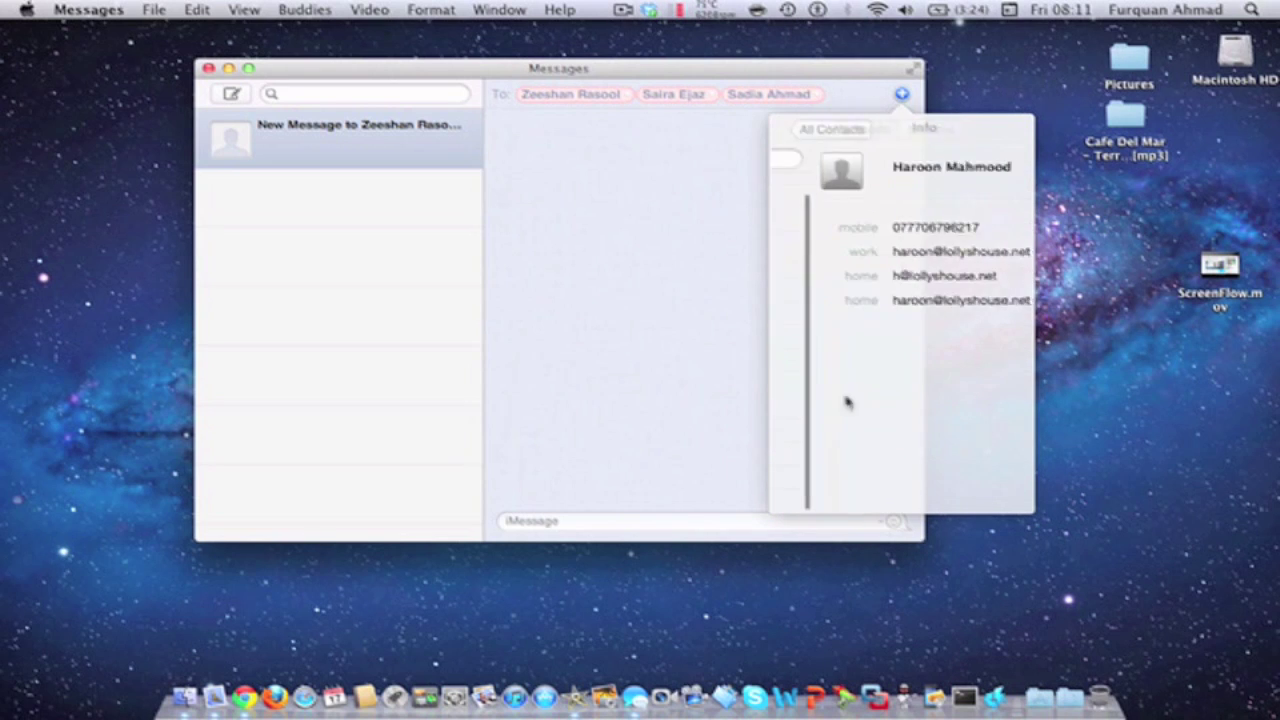
{"action": "left_click", "coordinate": [882, 228]}
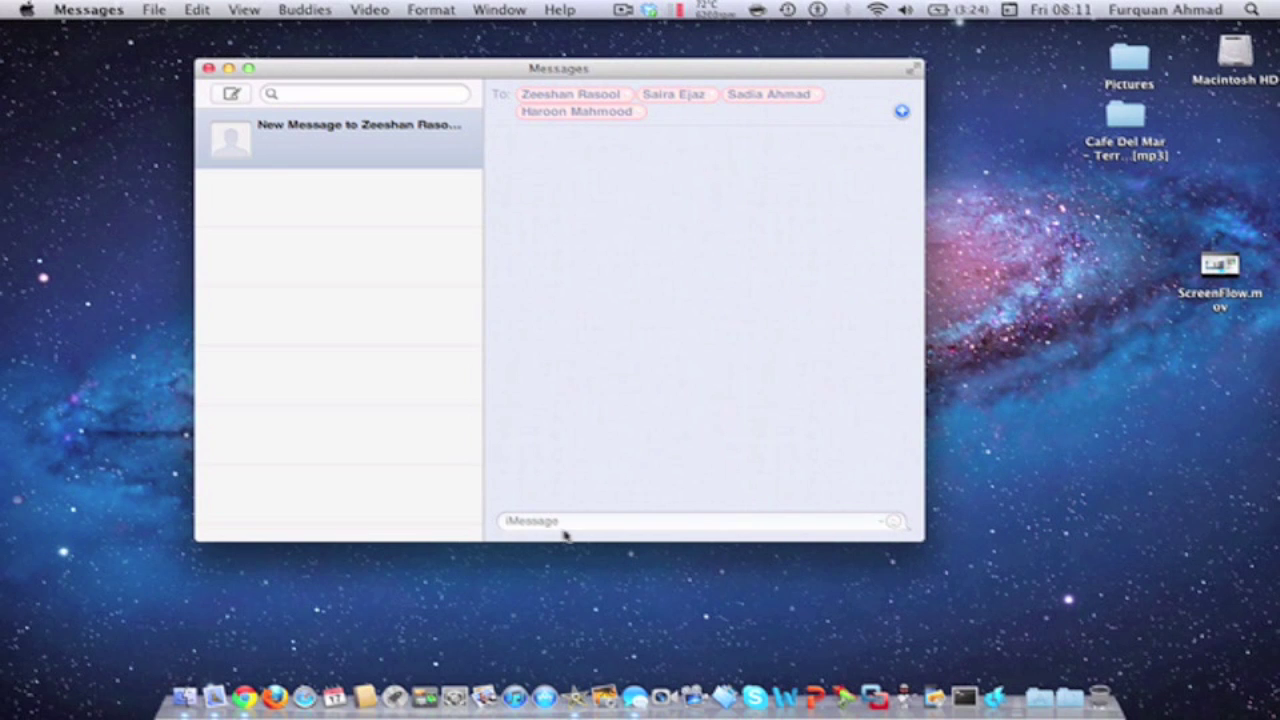
Try to send a short test iMessage to the four recipients, and discard the unsent conversation.
{"action": "type", "text": "sfd"}
{"action": "key", "text": "Return"}
{"action": "key", "text": "Return"}
{"action": "type", "text": "sf"}
{"action": "key", "text": "Return"}
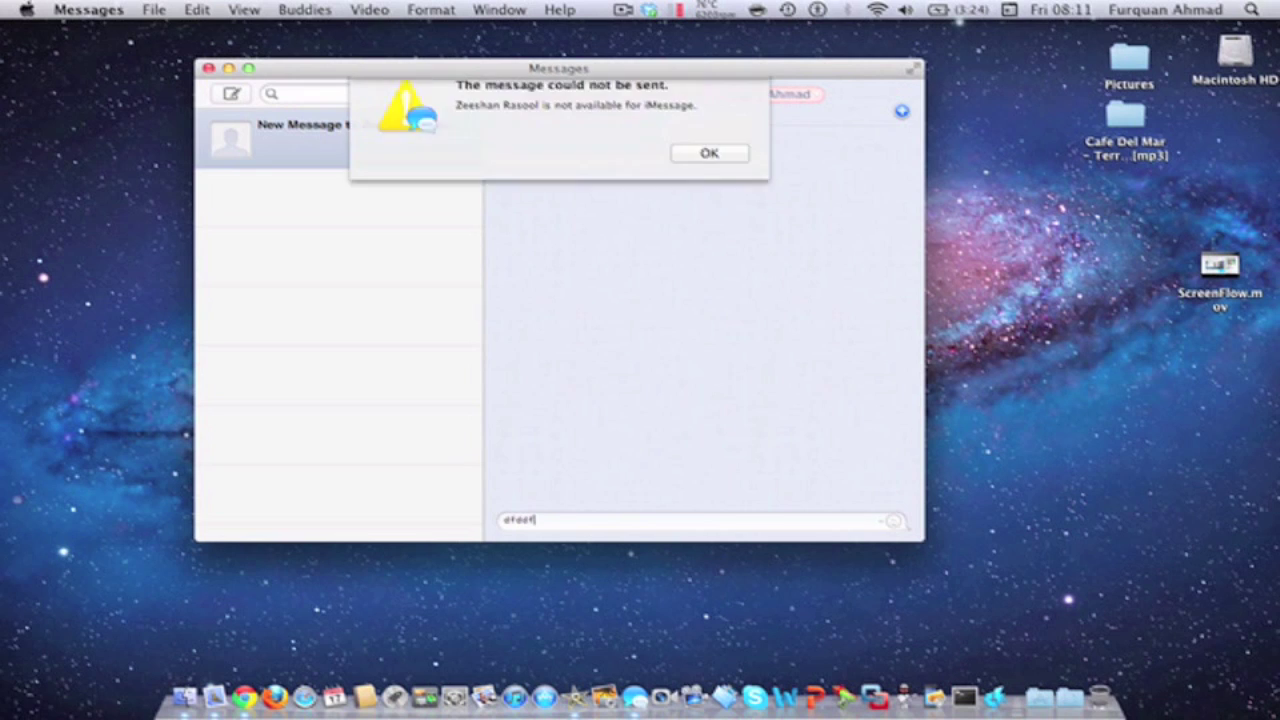
{"action": "key", "text": "Return"}
{"action": "key", "text": "Return"}
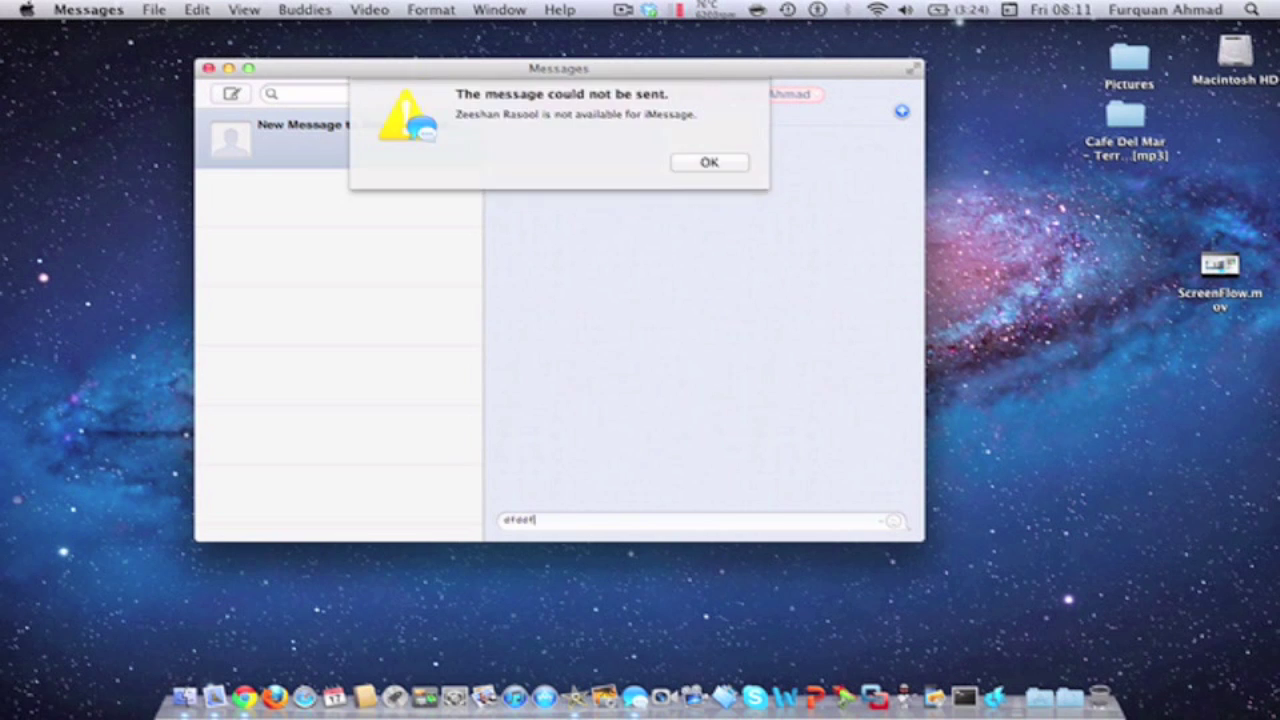
{"action": "key", "text": "Return"}
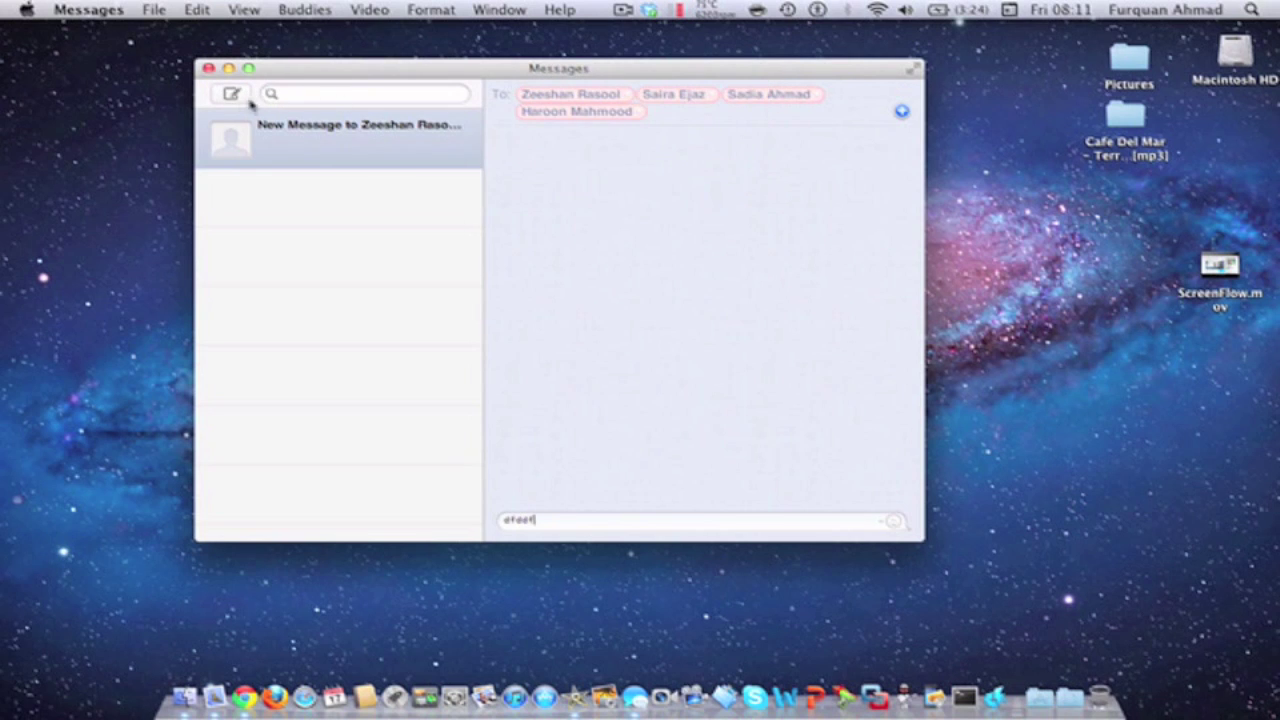
{"action": "left_click", "coordinate": [472, 145]}
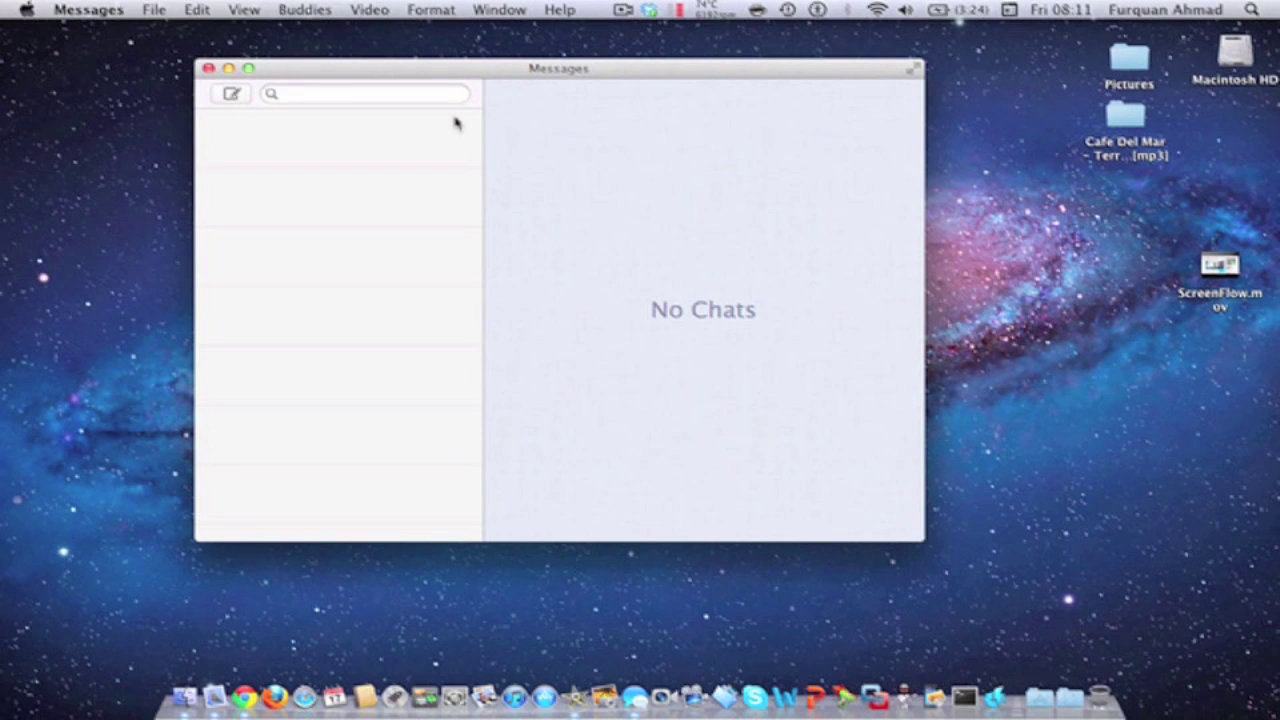
Start a new message and add the second buddy in the Offline group as its recipient.
{"action": "left_click", "coordinate": [222, 94]}
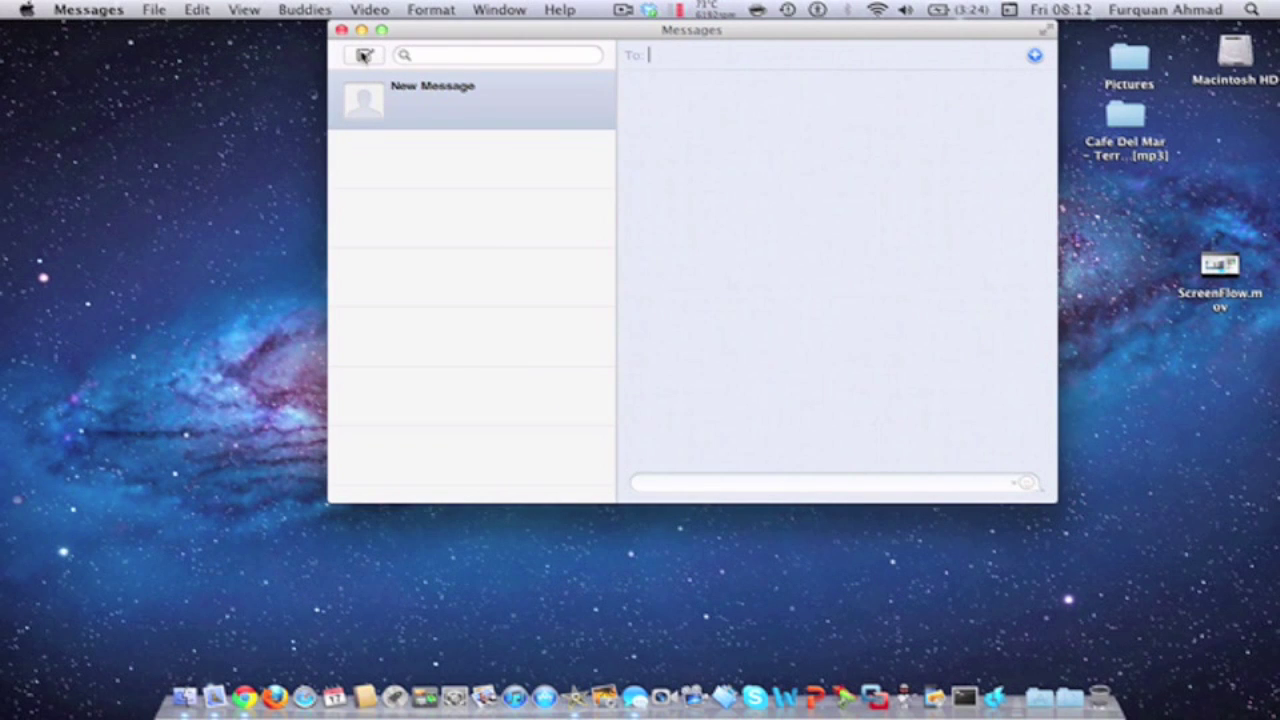
{"action": "left_click_drag", "start_coordinate": [493, 30], "coordinate": [283, 56]}
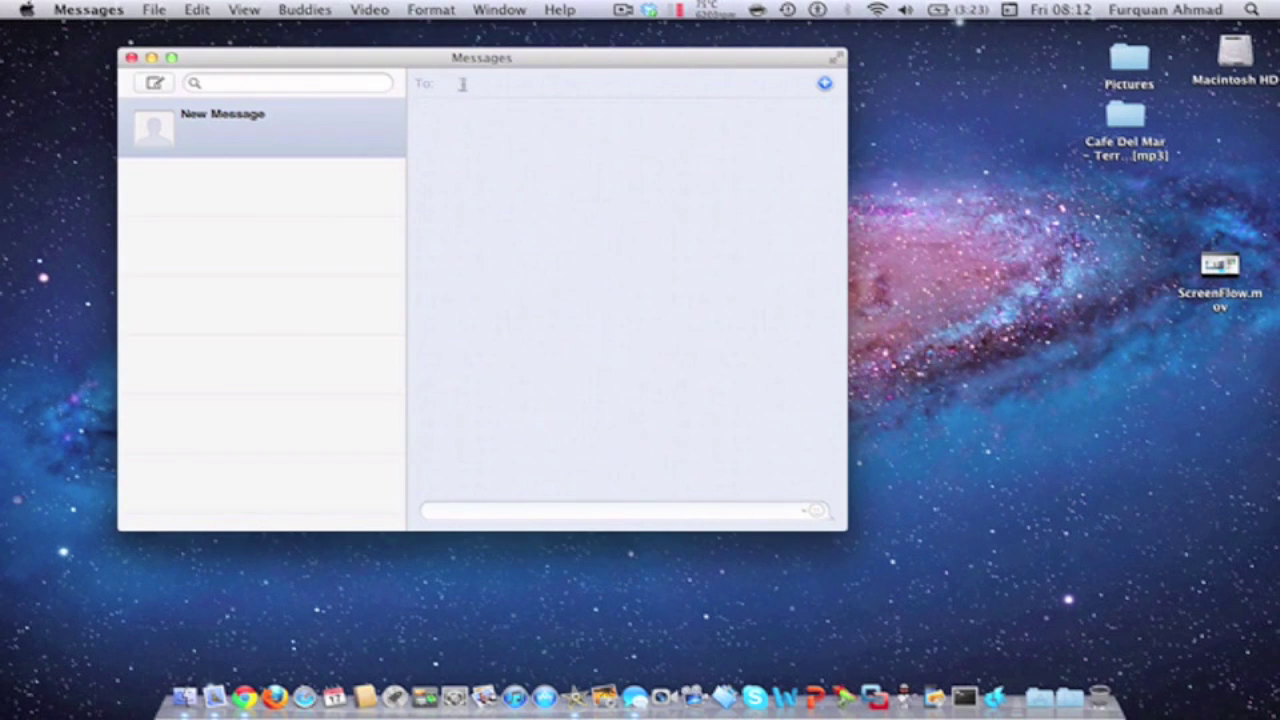
{"action": "left_click", "coordinate": [824, 83]}
{"action": "left_click", "coordinate": [848, 120]}
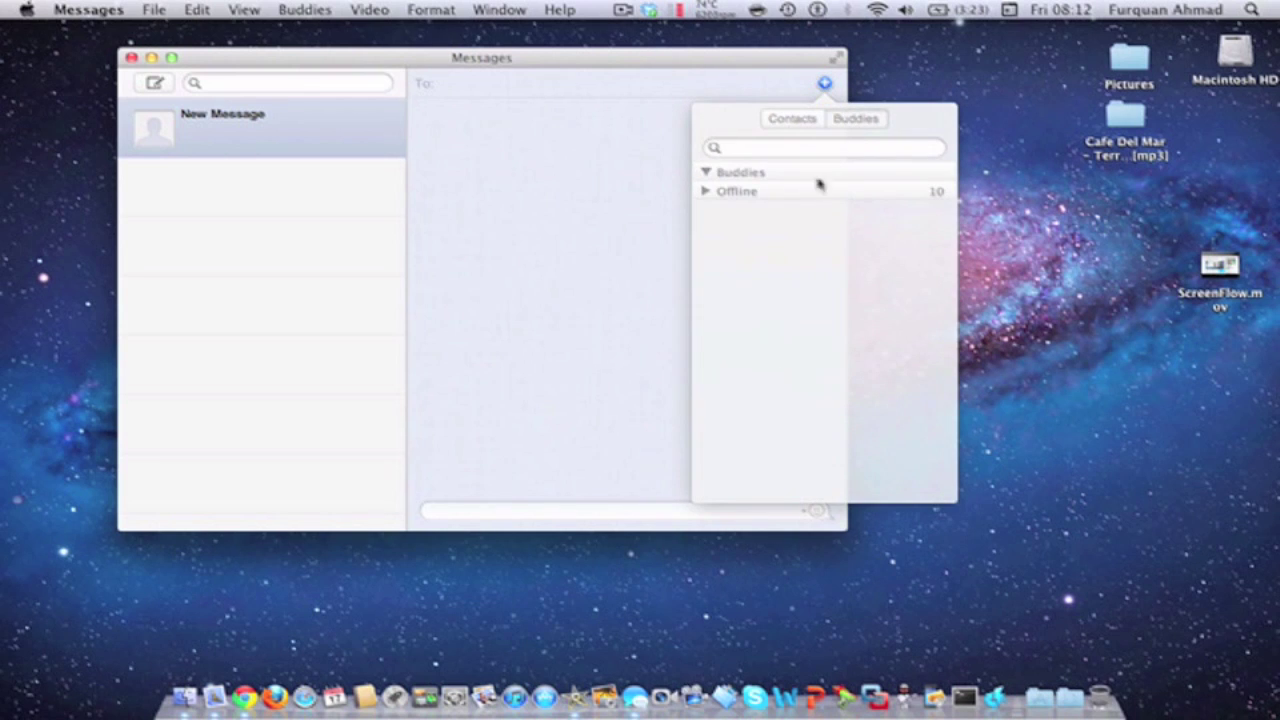
{"action": "left_click", "coordinate": [746, 193]}
{"action": "left_click", "coordinate": [782, 232]}
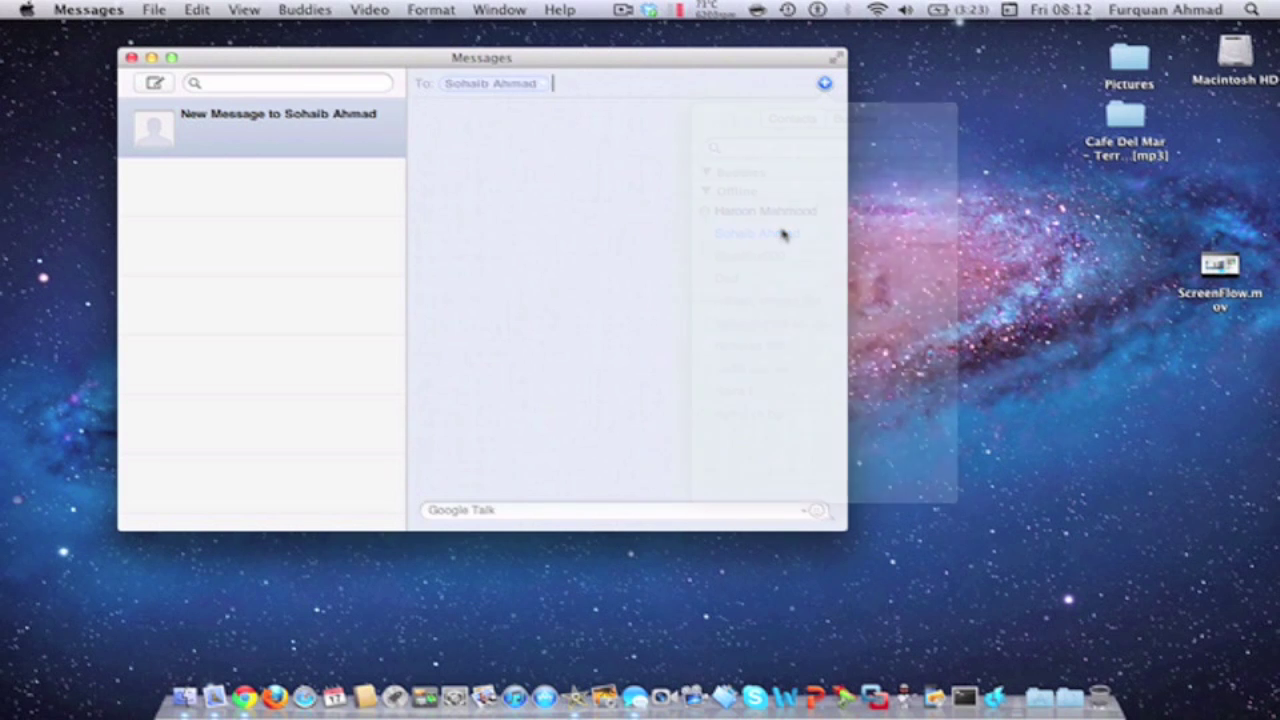
Send the message "hi" to the chosen buddy over Google Talk.
{"action": "left_click", "coordinate": [596, 504]}
{"action": "type", "text": "hi"}
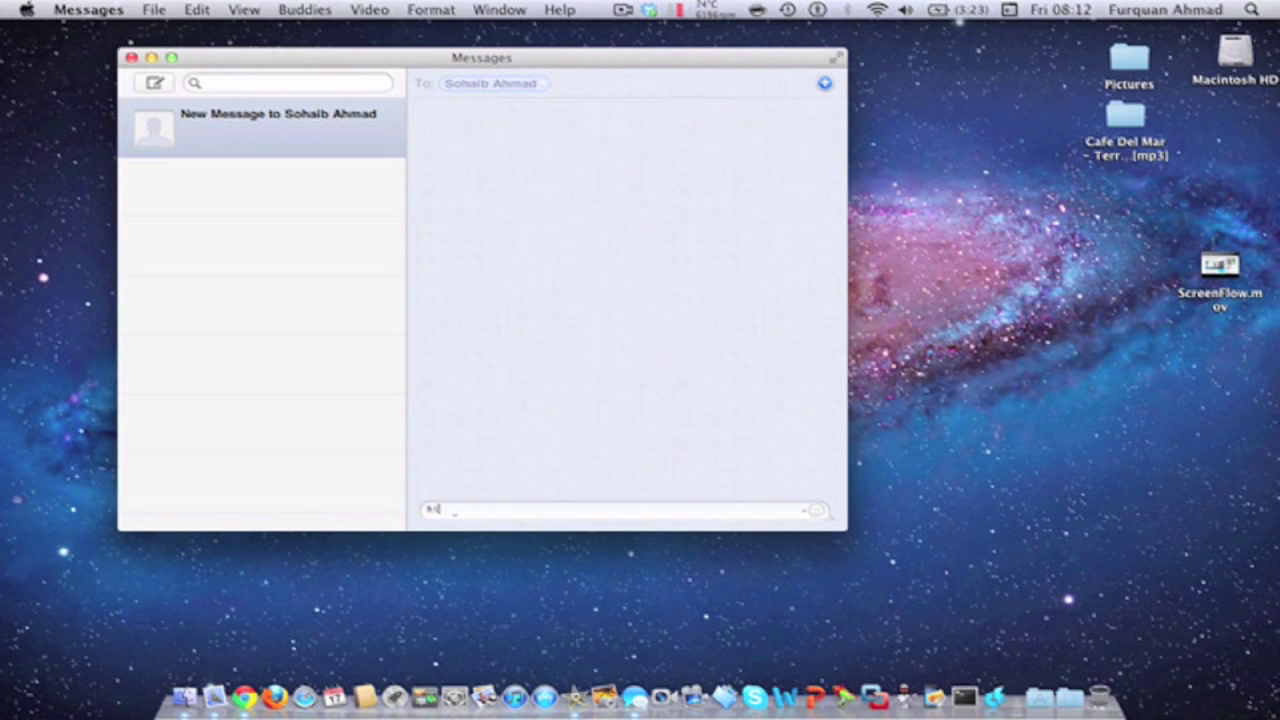
{"action": "key", "text": "Return"}
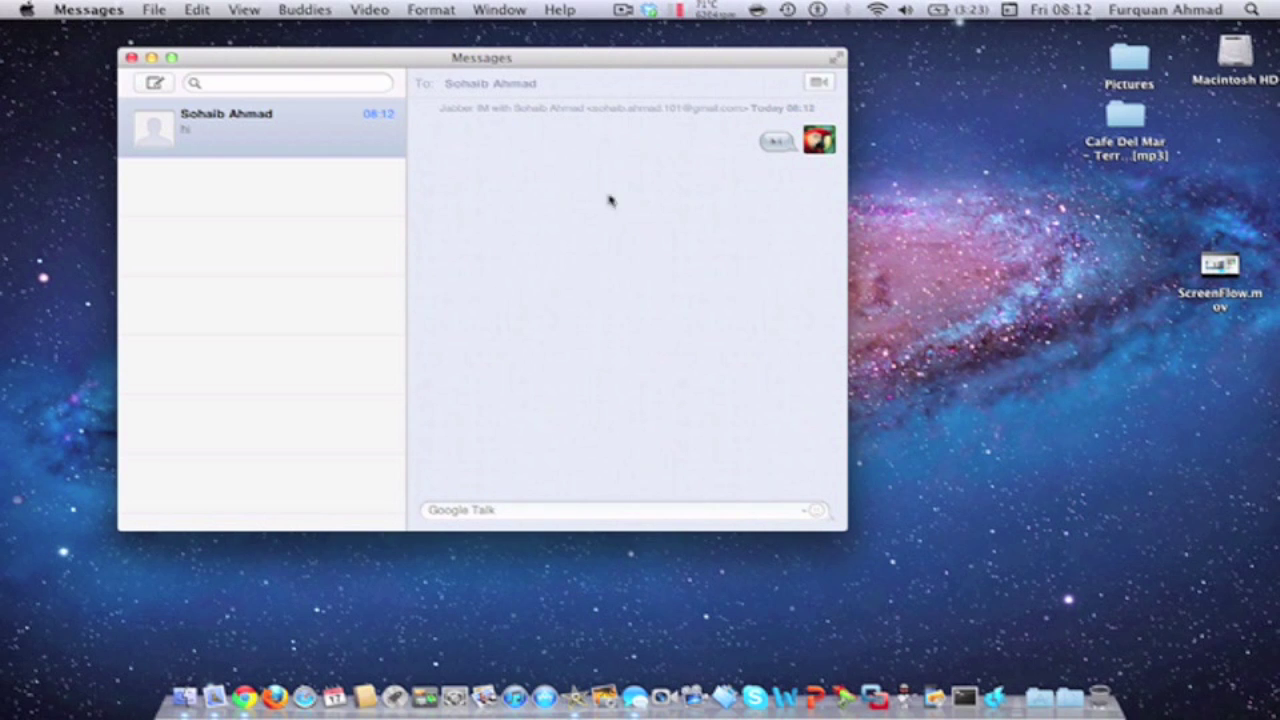
{"action": "left_click", "coordinate": [85, 8]}
{"action": "left_click", "coordinate": [380, 340]}
{"action": "left_click", "coordinate": [152, 8]}
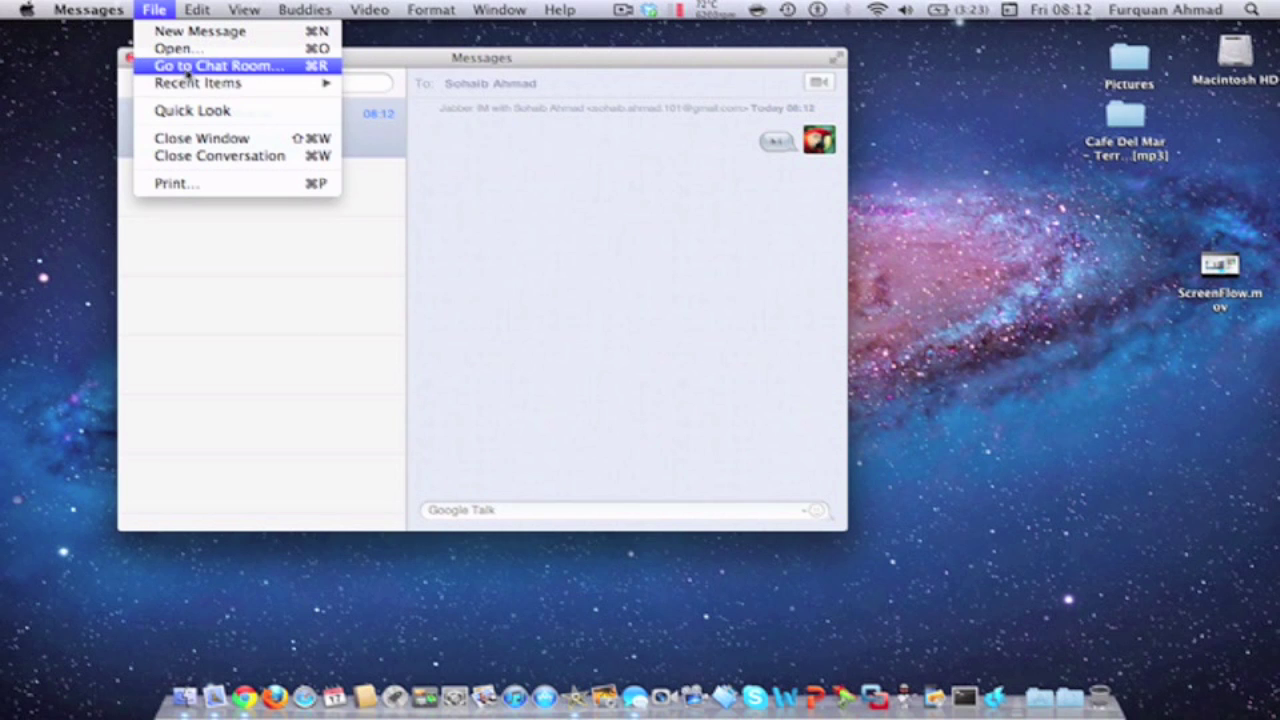
{"action": "left_click", "coordinate": [331, 309]}
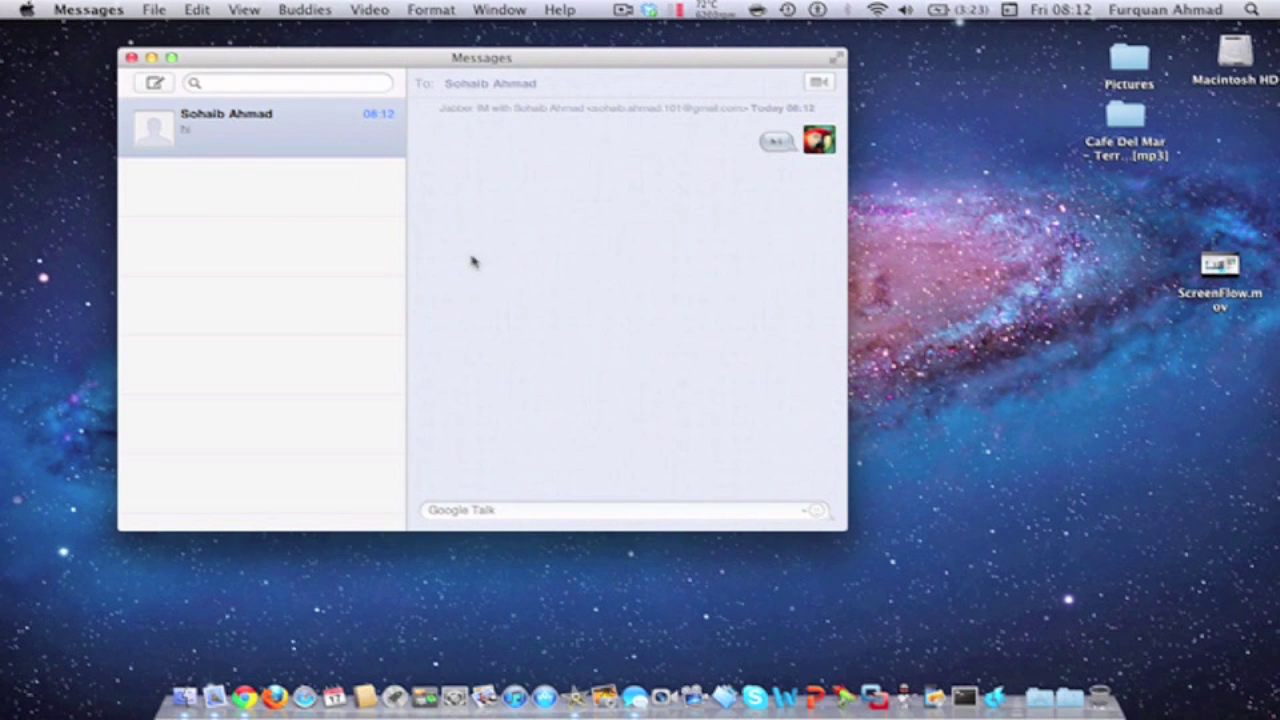
Close the Messages window.
{"action": "left_click", "coordinate": [131, 57]}
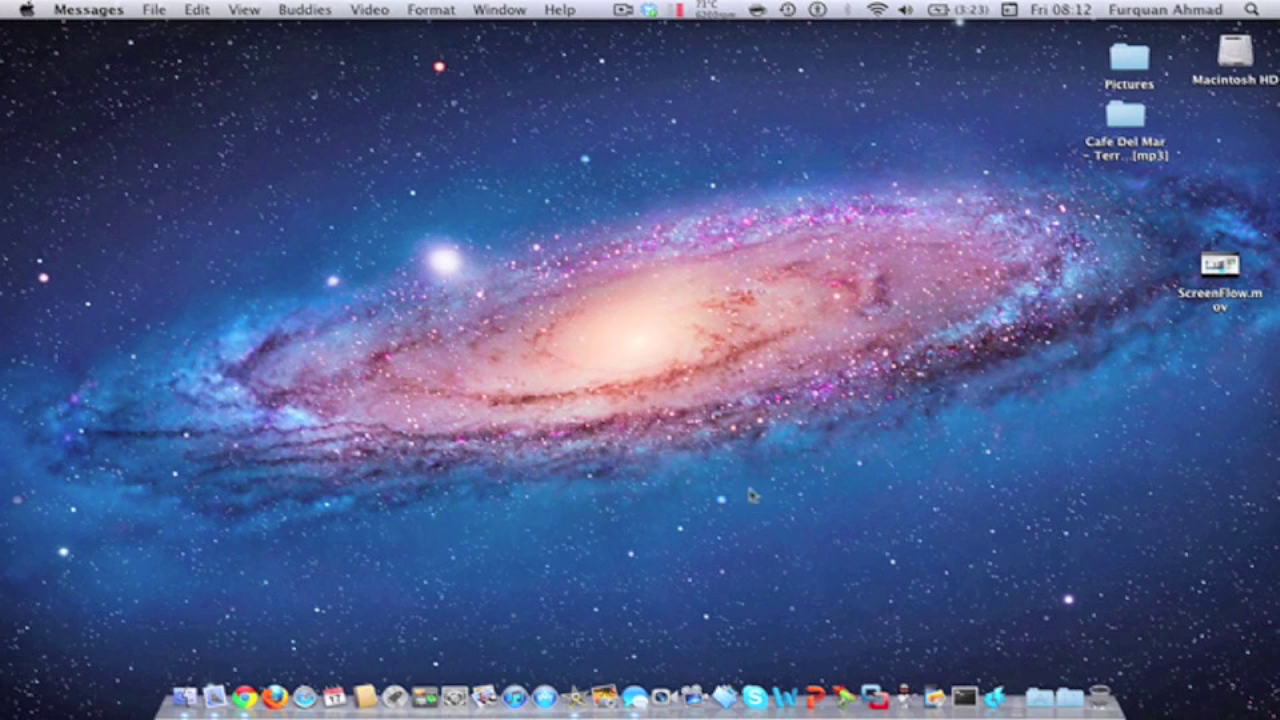